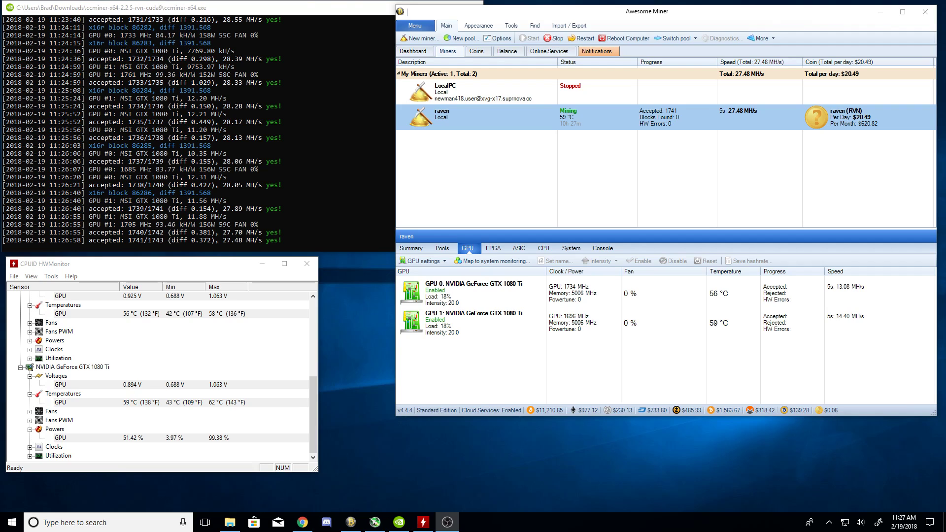
left_click(621, 175)
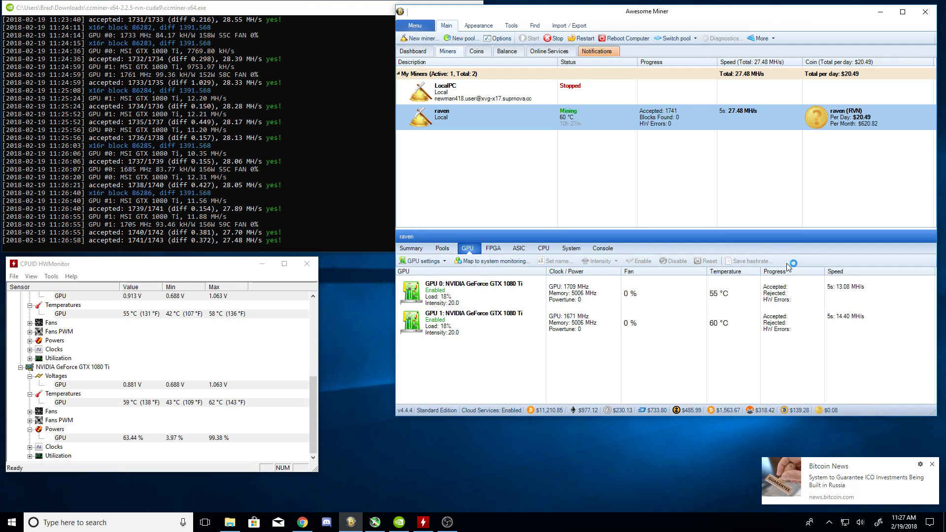
left_click(325, 102)
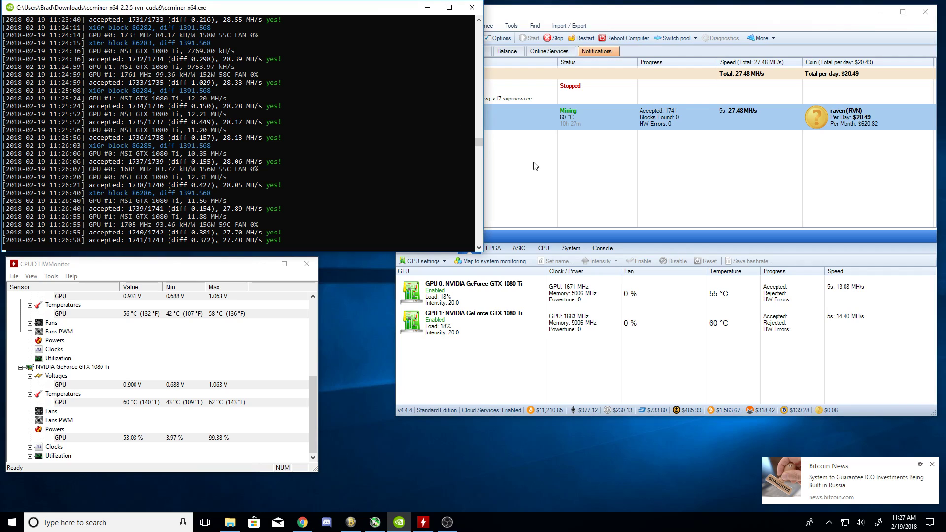
left_click(552, 162)
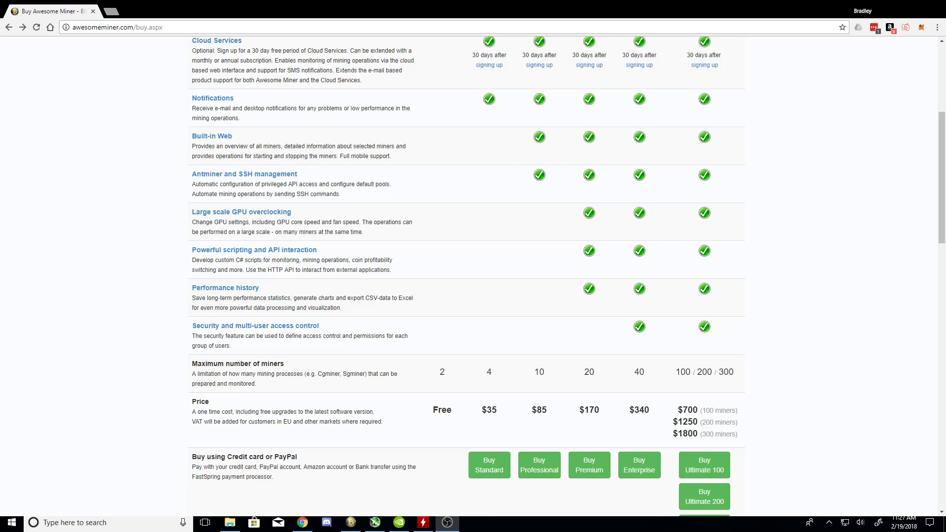
Examine the feature and price comparison of the Awesome Miner editions on the Buy page
scroll(473, 276, "up", 5)
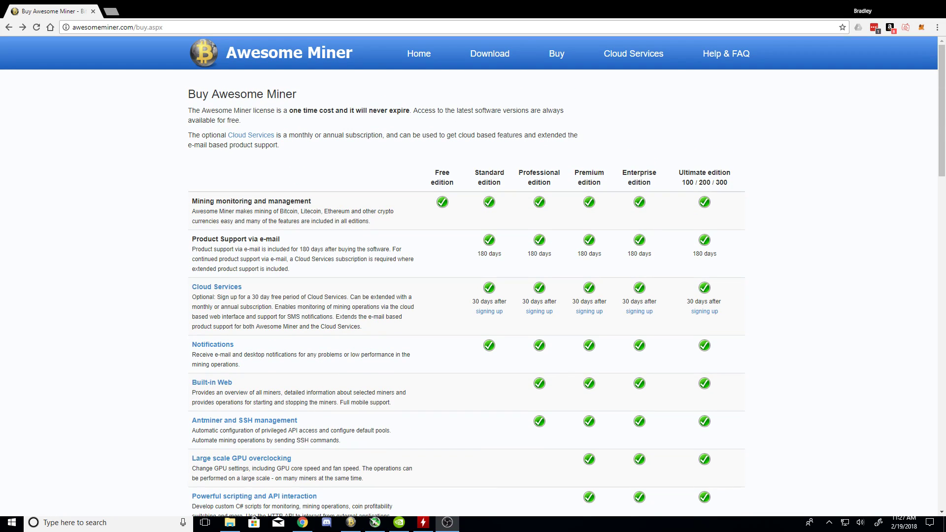
scroll(473, 275, "down", 1)
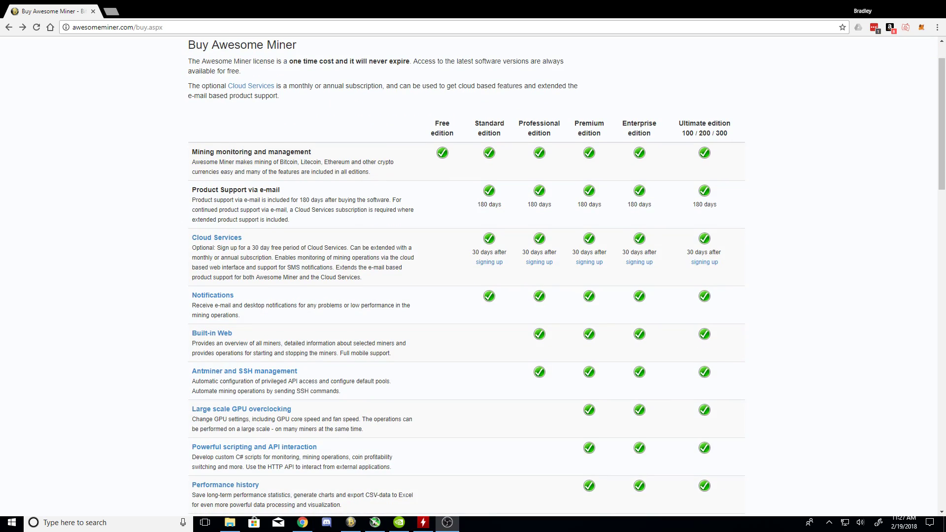
scroll(473, 276, "down", 1)
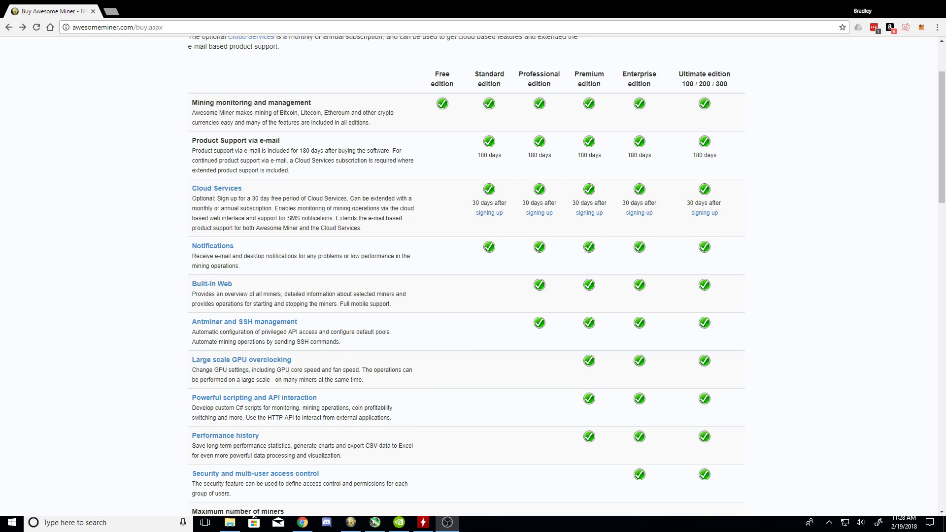
scroll(473, 276, "down", 1)
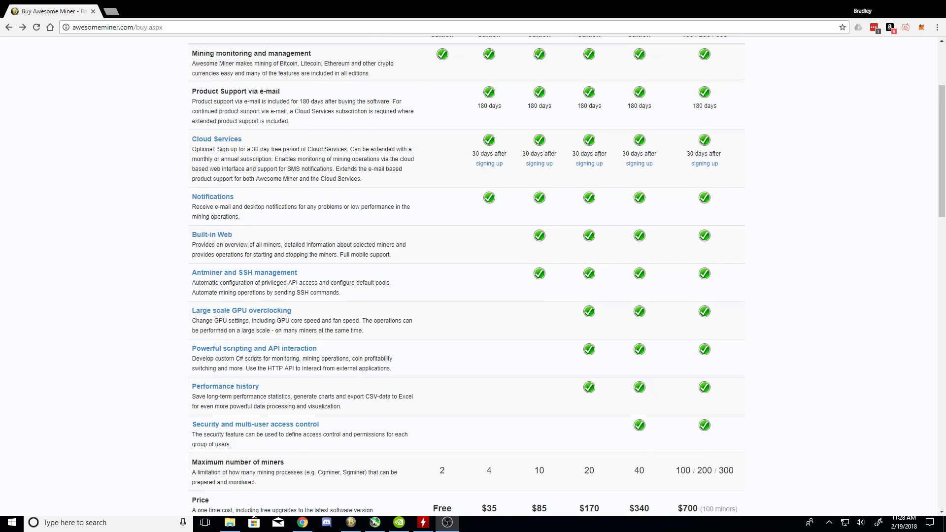
scroll(472, 276, "up", 1)
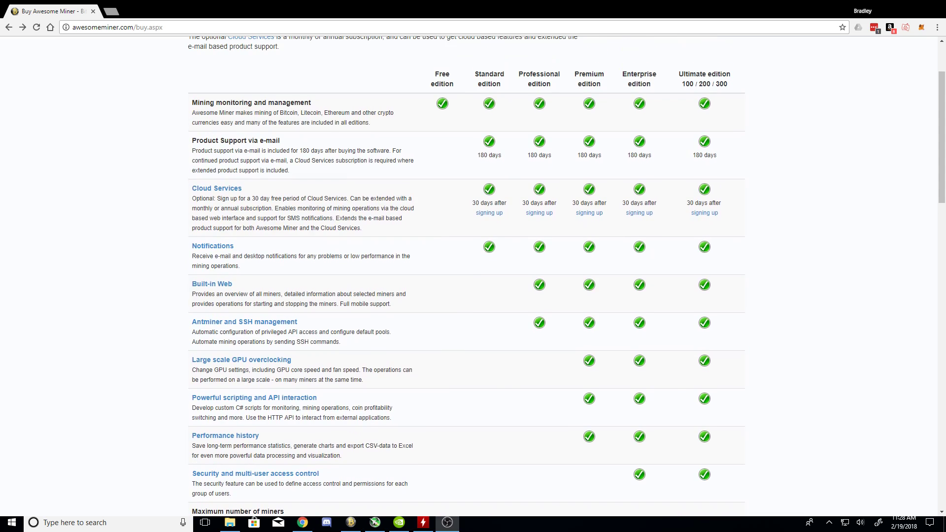
scroll(472, 275, "down", 2)
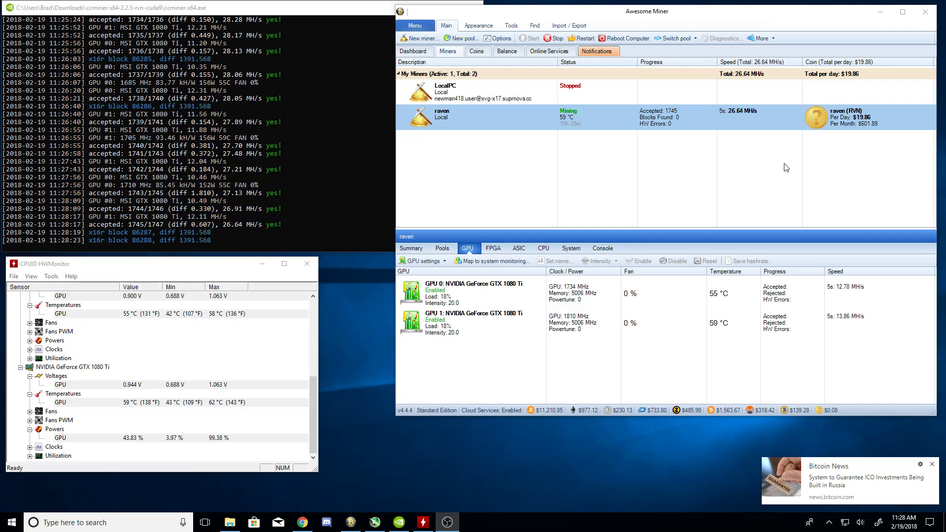
left_click(760, 189)
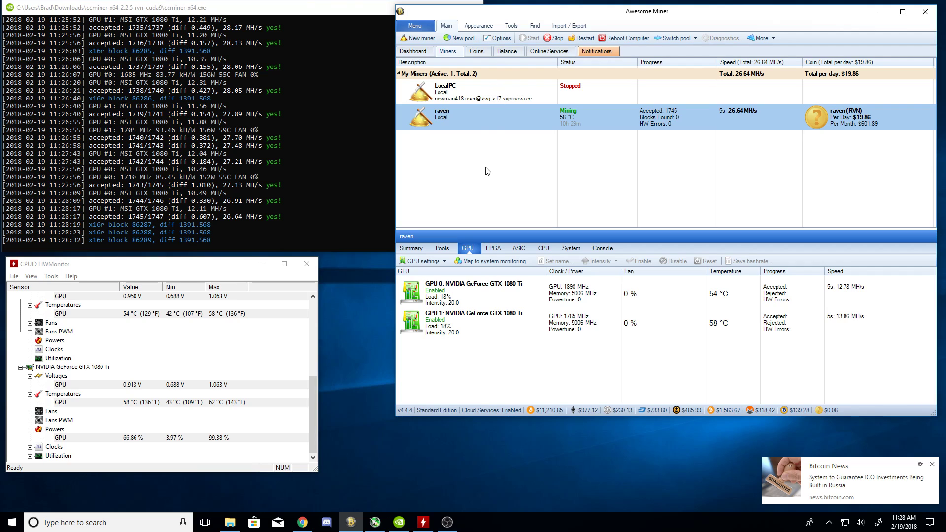
left_click(478, 96)
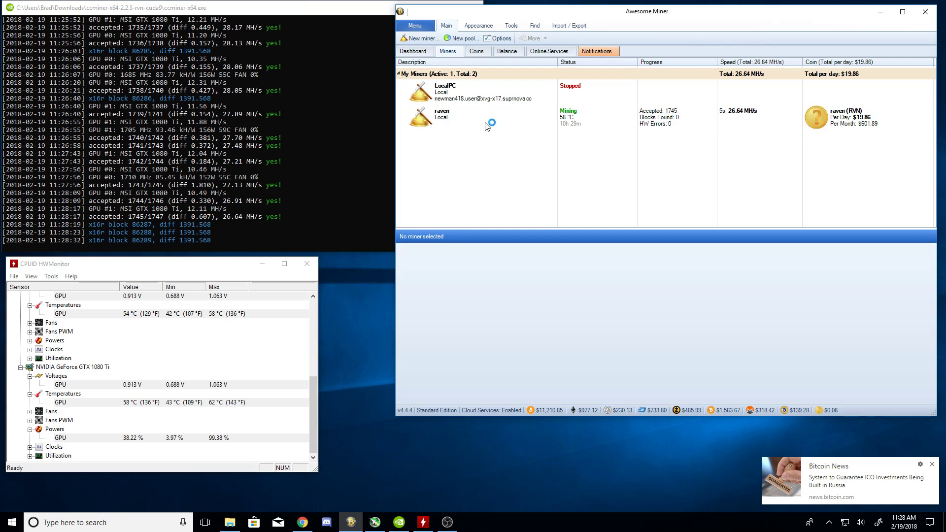
left_click(497, 114)
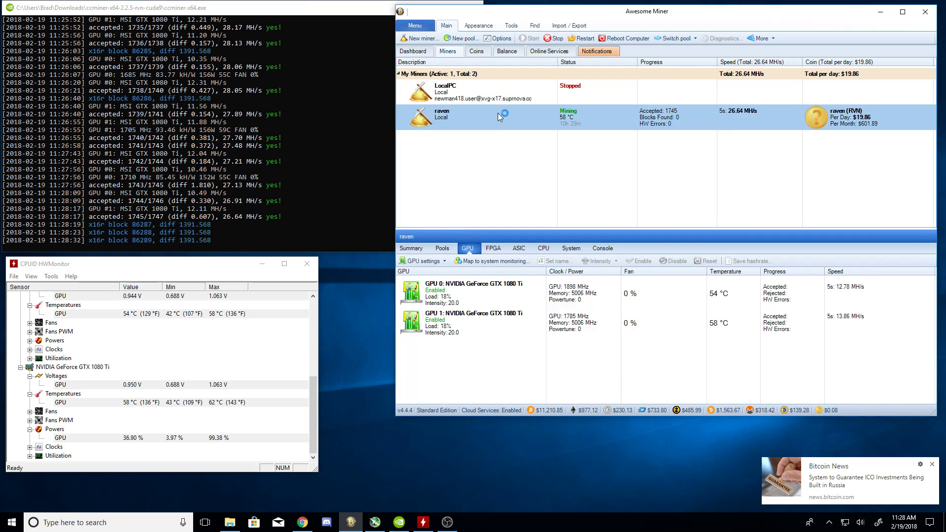
Open the algorithm settings in the Awesome Miner options and view the properties of the custom x16r algorithm
left_click(501, 39)
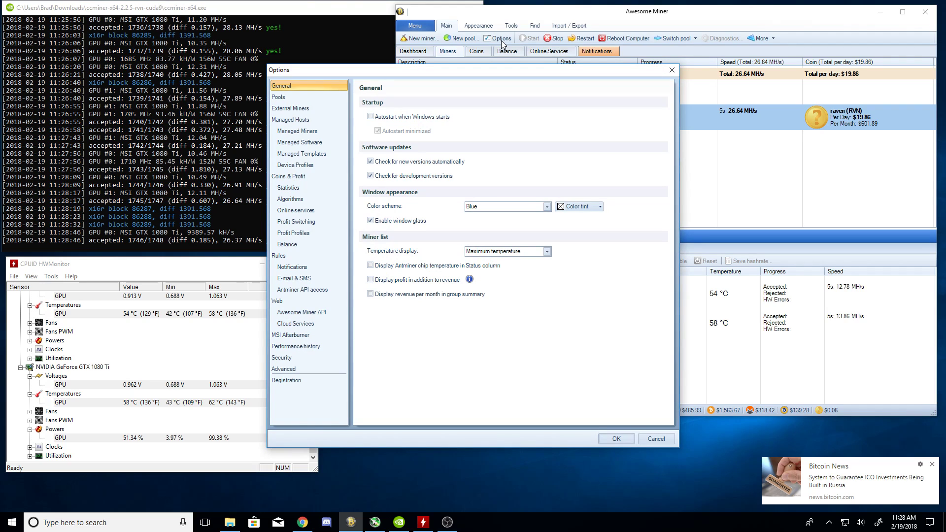
left_click(291, 201)
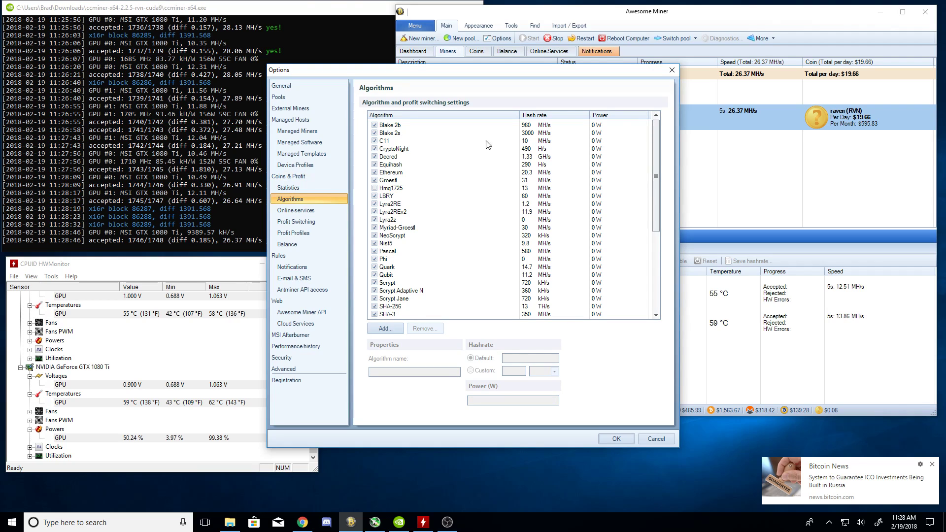
left_click_drag(607, 69, 654, 65)
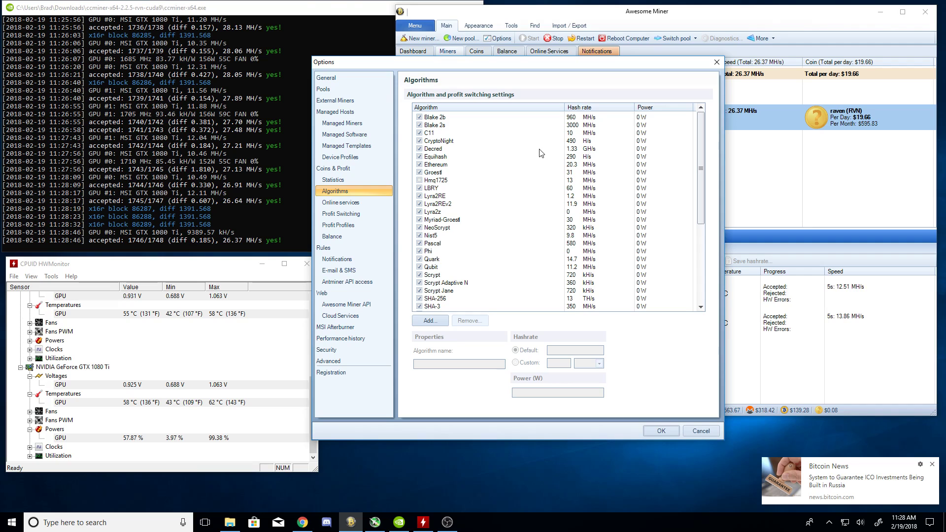
scroll(541, 153, "down", 5)
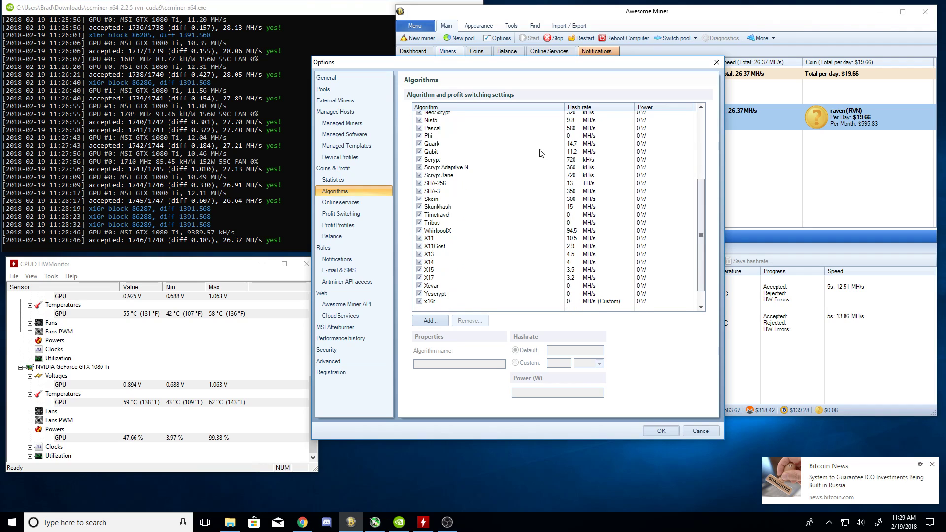
scroll(541, 153, "down", 1)
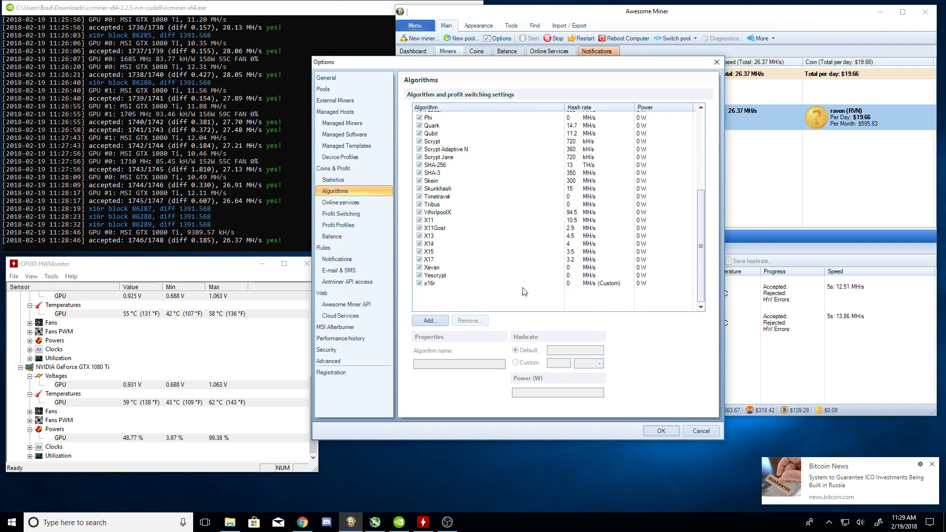
left_click(477, 285)
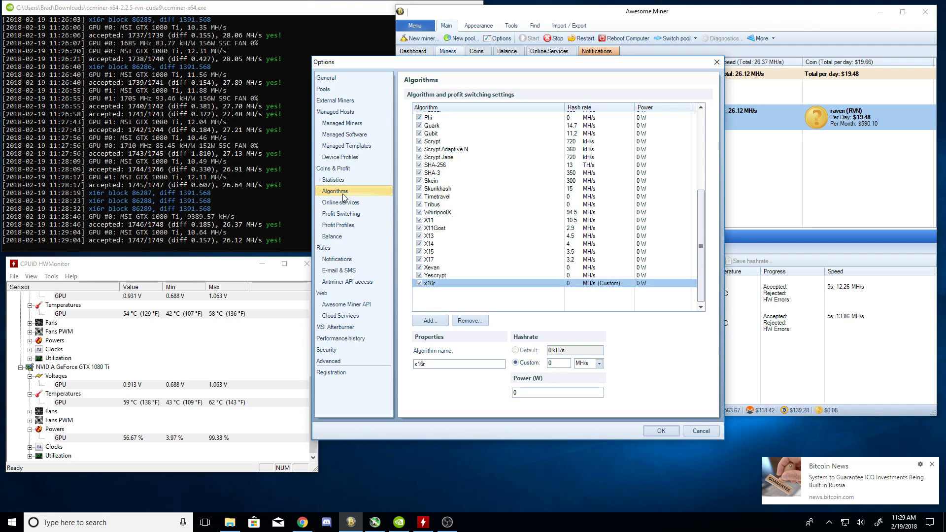
Add a custom algorithm entry to the algorithm list and name it New Algo
left_click(430, 320)
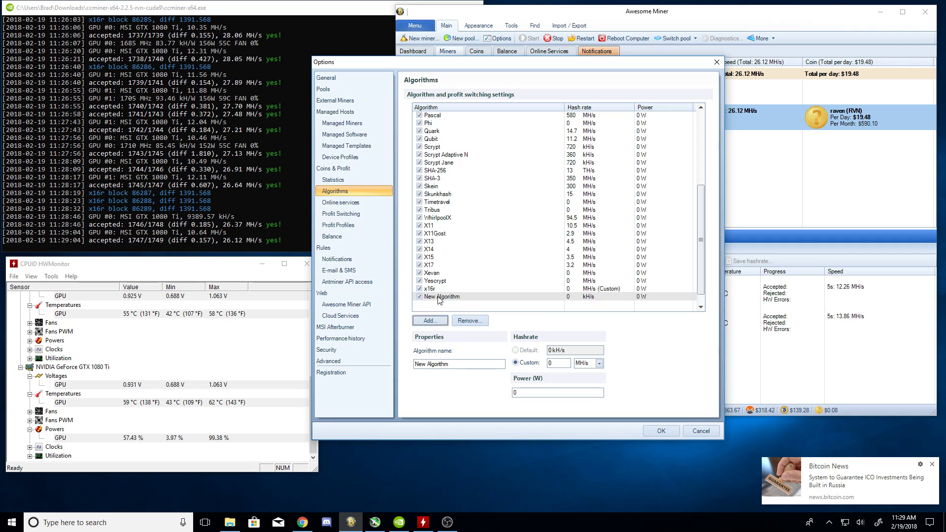
left_click(450, 300)
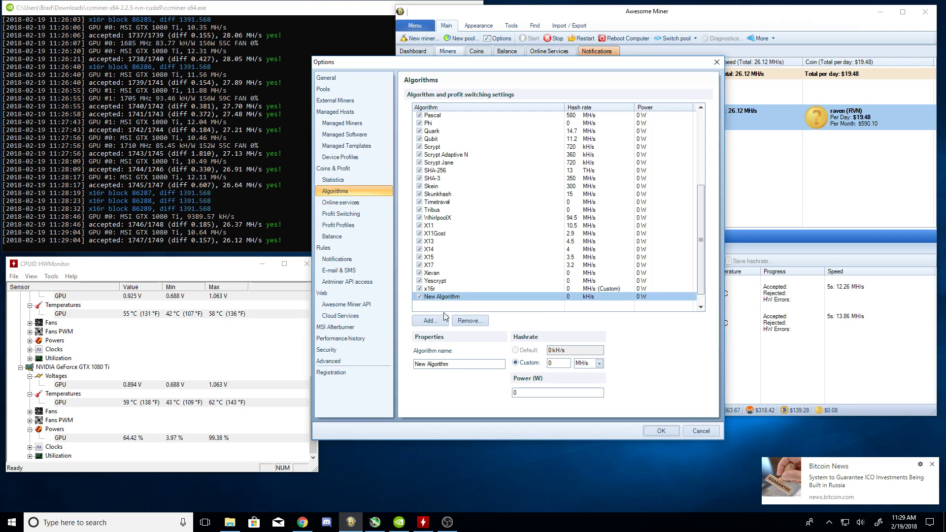
left_click_drag(461, 364, 341, 345)
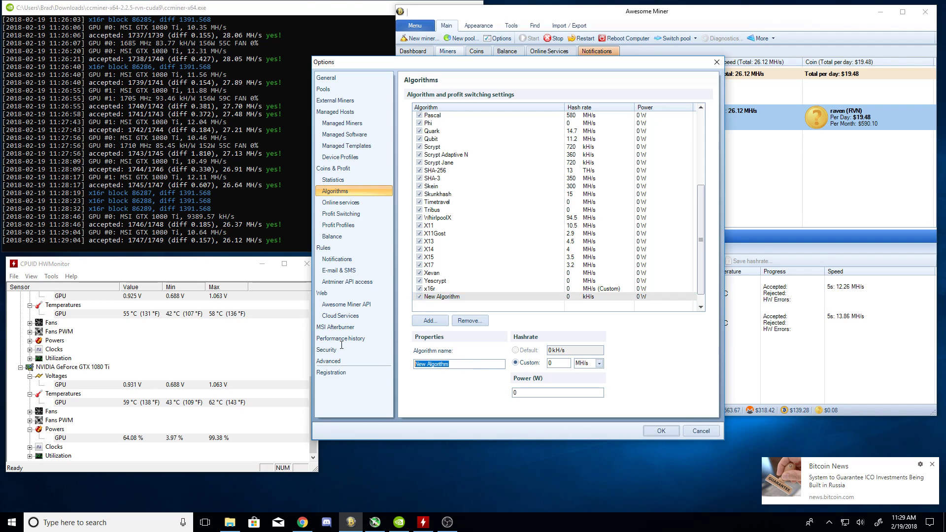
type("New")
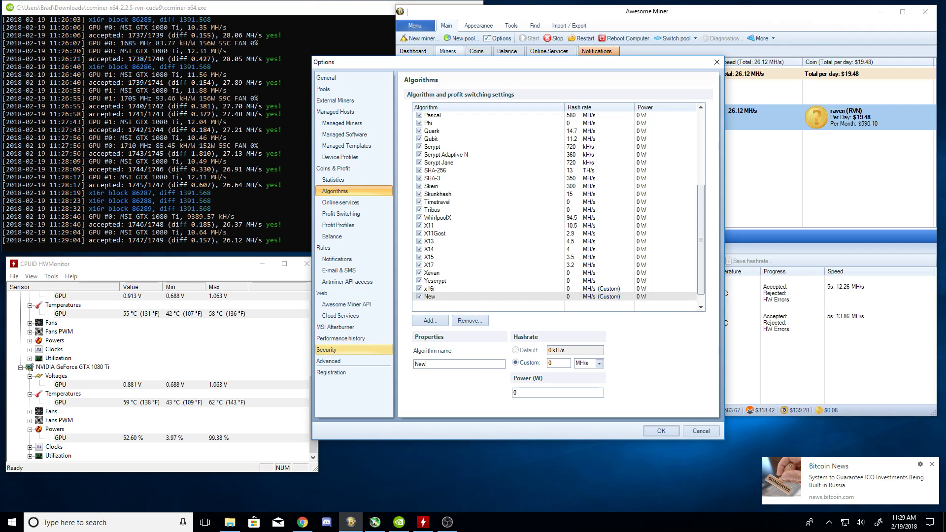
type(" Algo")
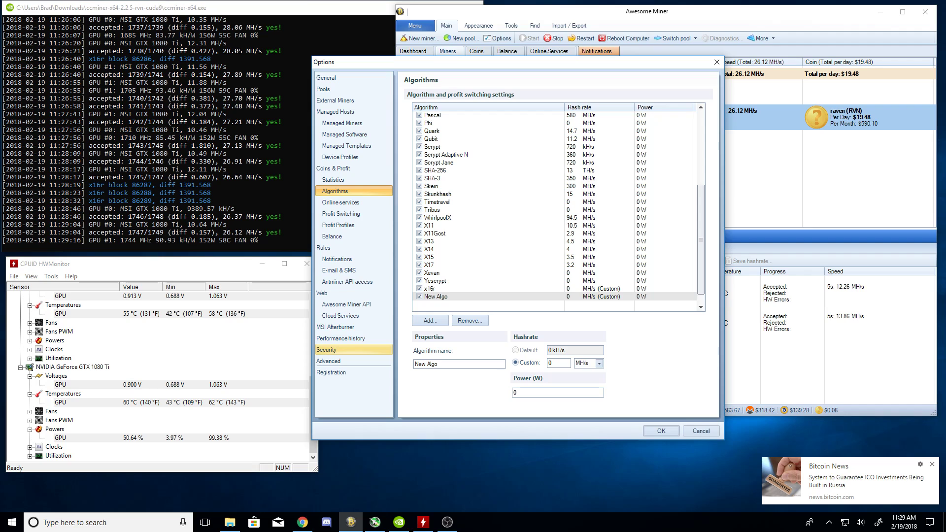
Clear the name of the newly added algorithm, remove that entry, and select x16r in the list
key("BackSpace")
key("BackSpace")
key("BackSpace")
key("BackSpace")
key("BackSpace")
key("BackSpace")
key("BackSpace")
key("BackSpace")
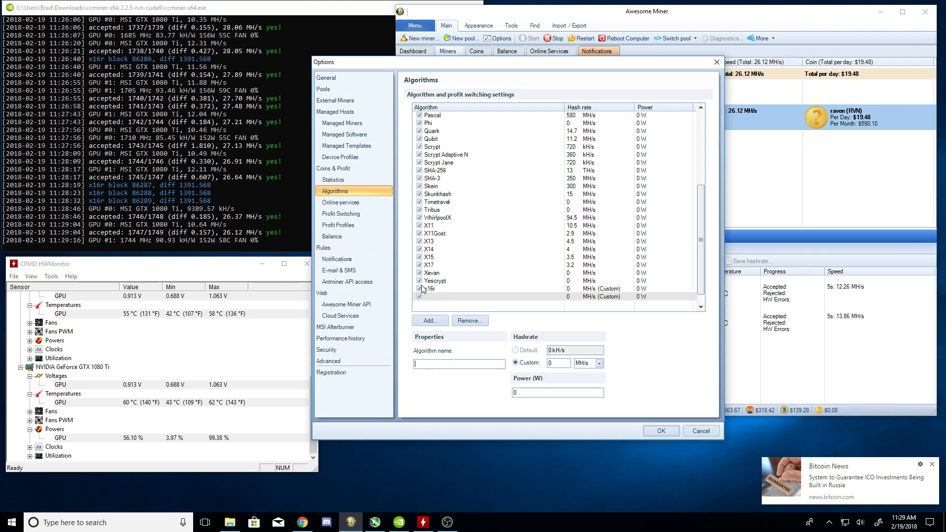
left_click(465, 320)
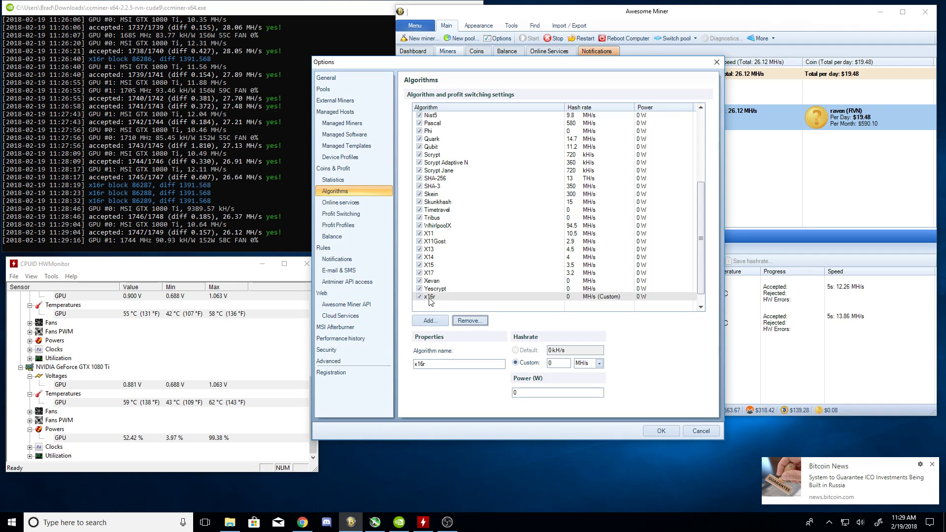
left_click(429, 297)
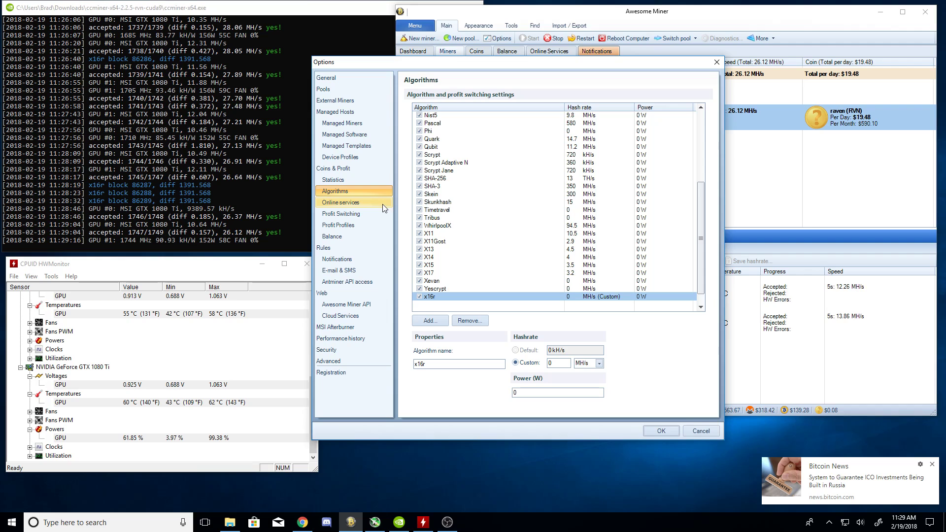
Start a user-defined coin in the Coins & Profit options with name Raven, short name RVN and algorithm x16r
left_click(338, 171)
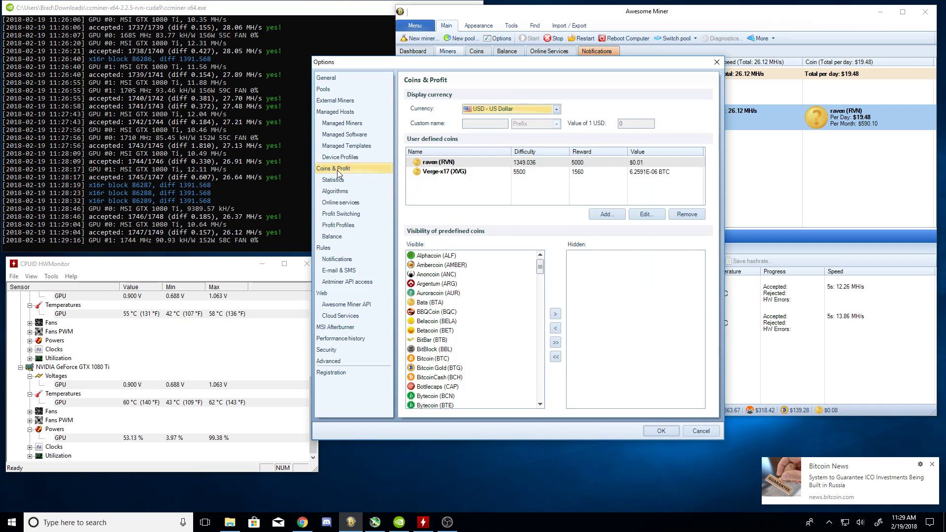
left_click(451, 163)
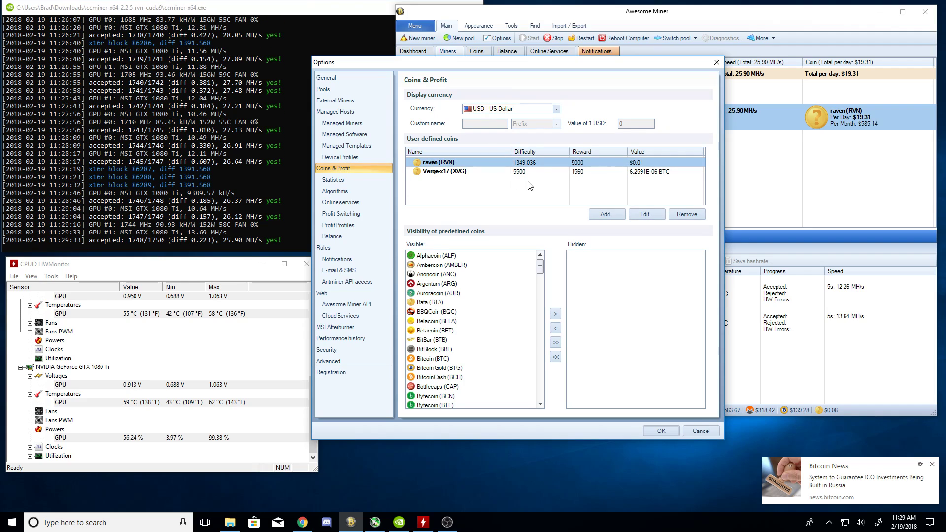
left_click(603, 216)
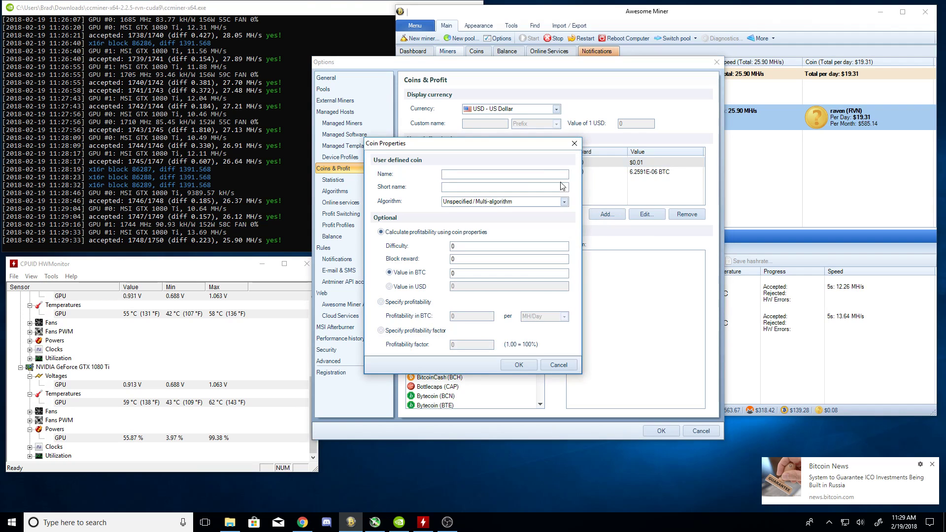
type("Taven")
key("Tab")
type("RVN")
key("Tab")
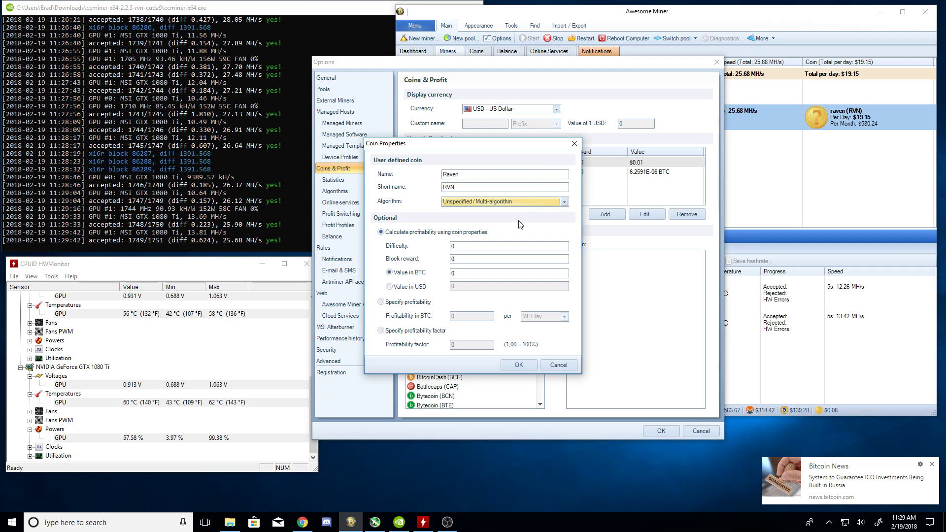
left_click(519, 198)
scroll(525, 227, "down", 3)
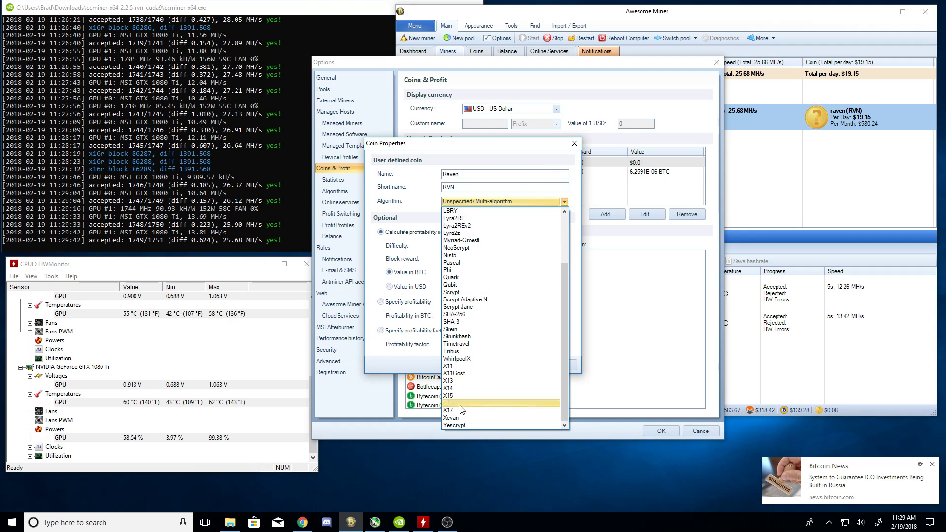
left_click(459, 409)
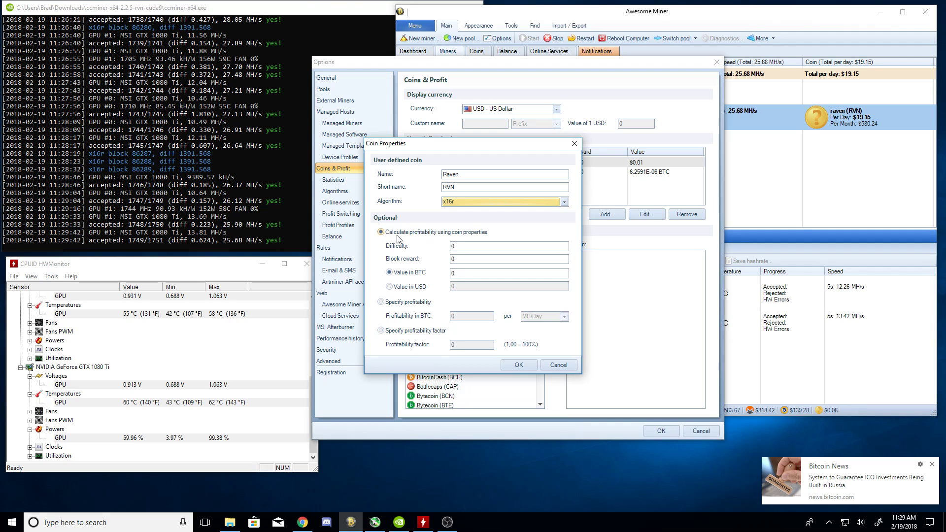
Set the Raven coin's difficulty to 1391.568 and its block reward to 5000
left_click(469, 246)
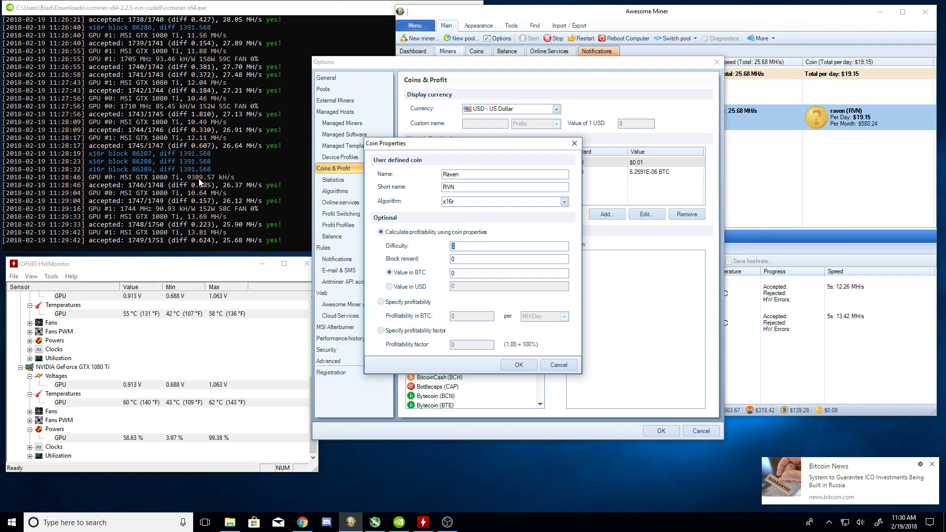
scroll(195, 180, "down", 3)
type("1391.568")
key("Tab")
type("5000")
Enter 1.2e-6 as the new Raven coin's value in BTC, and discard the new coin definition
left_click(468, 273)
double_click(446, 274)
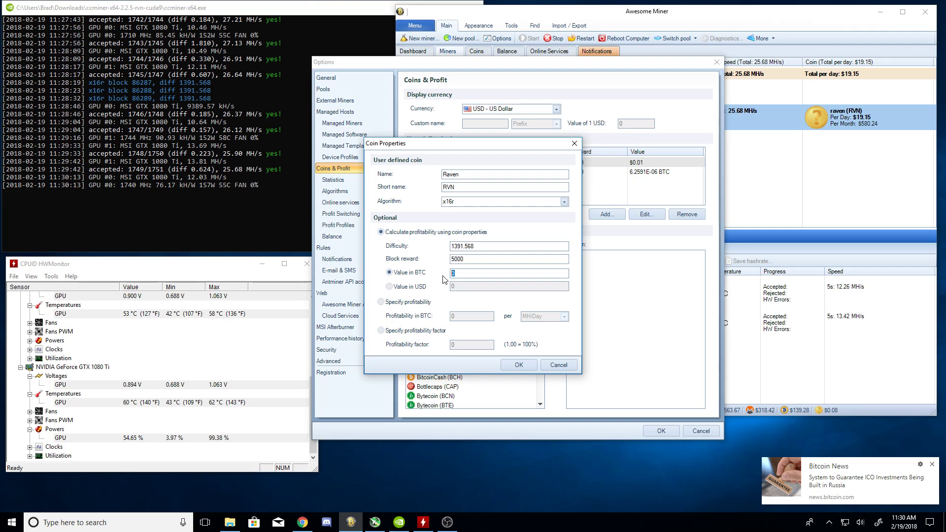
type("1.")
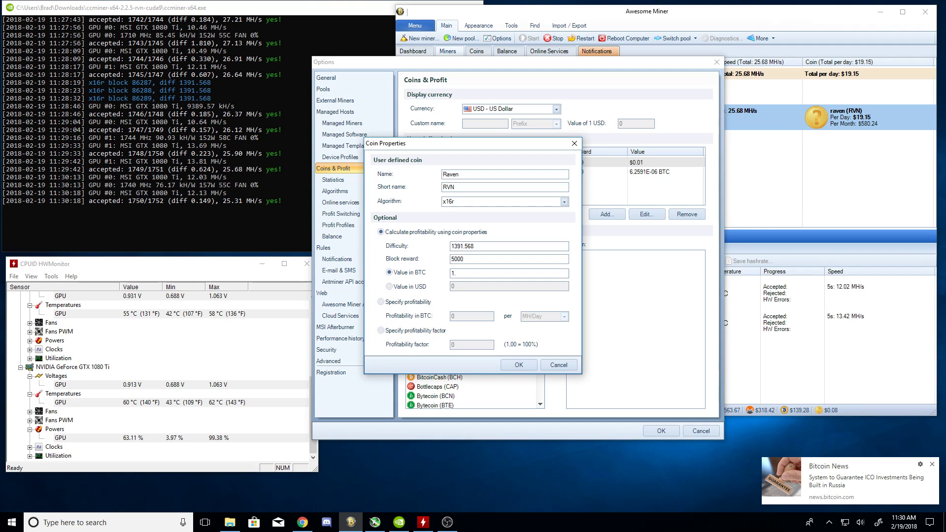
type("2e-6")
left_click(553, 366)
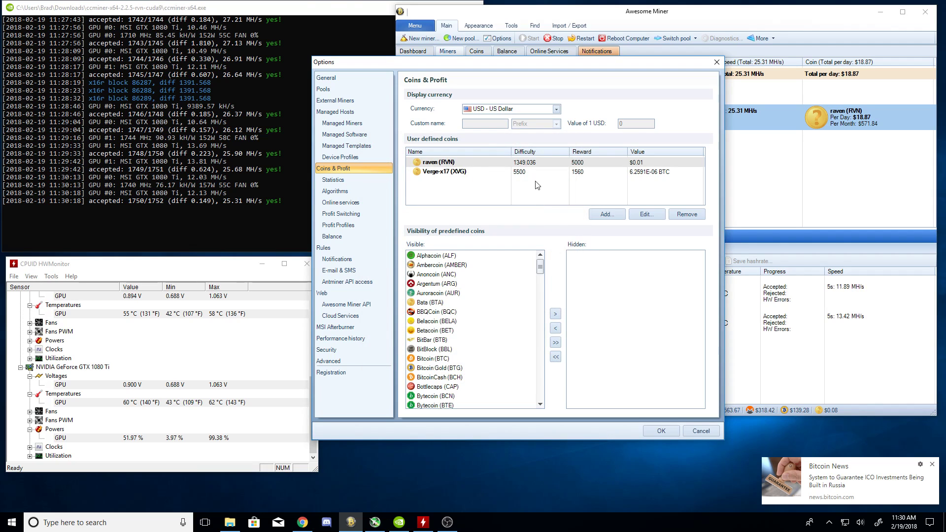
Set the difficulty of the existing raven (RVN) coin to 1391.036 and save the coin
left_click(493, 164)
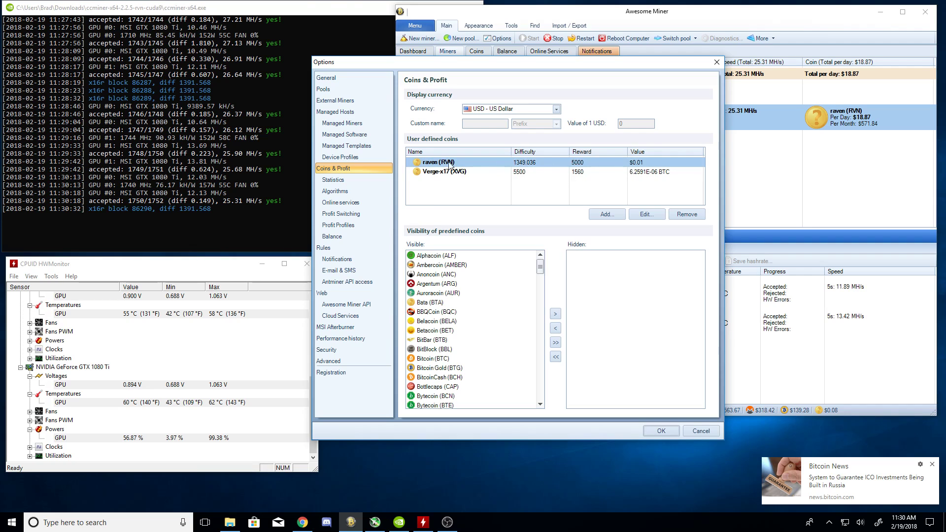
double_click(532, 165)
left_click(461, 246)
key("BackSpace")
key("BackSpace")
type("91.036")
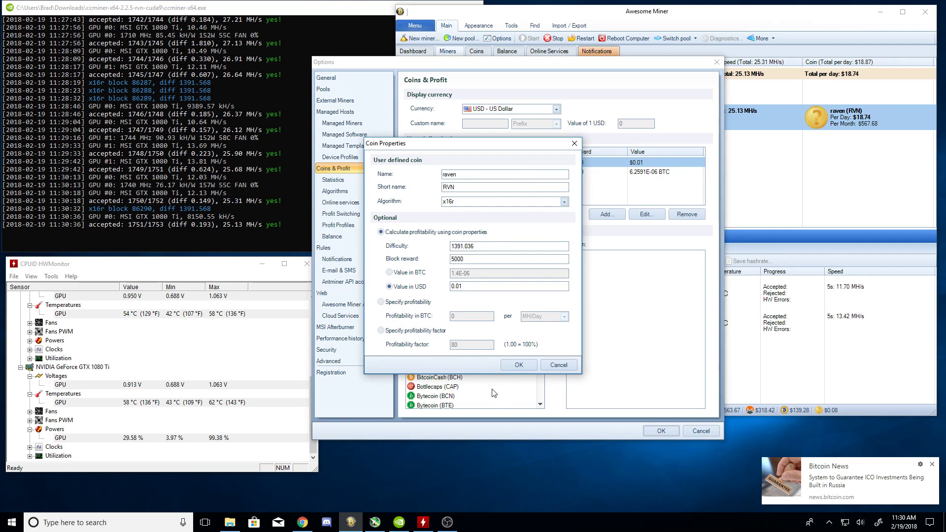
left_click(513, 364)
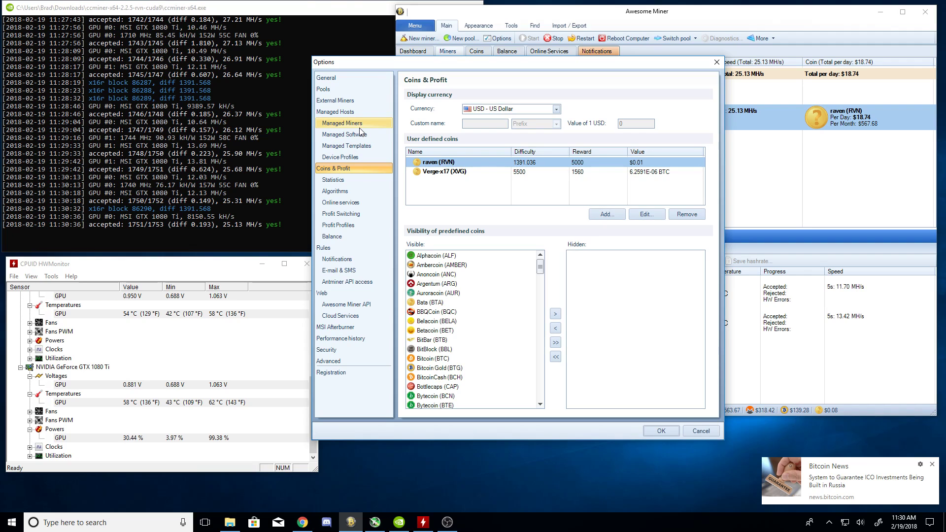
Open the properties of the rvnpool.com pool and examine its server URL and worker name
left_click(337, 94)
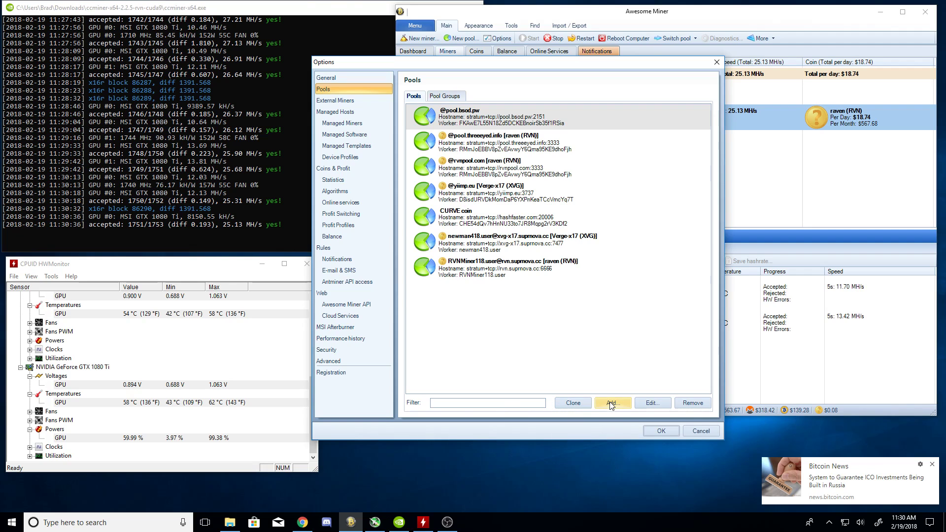
double_click(482, 164)
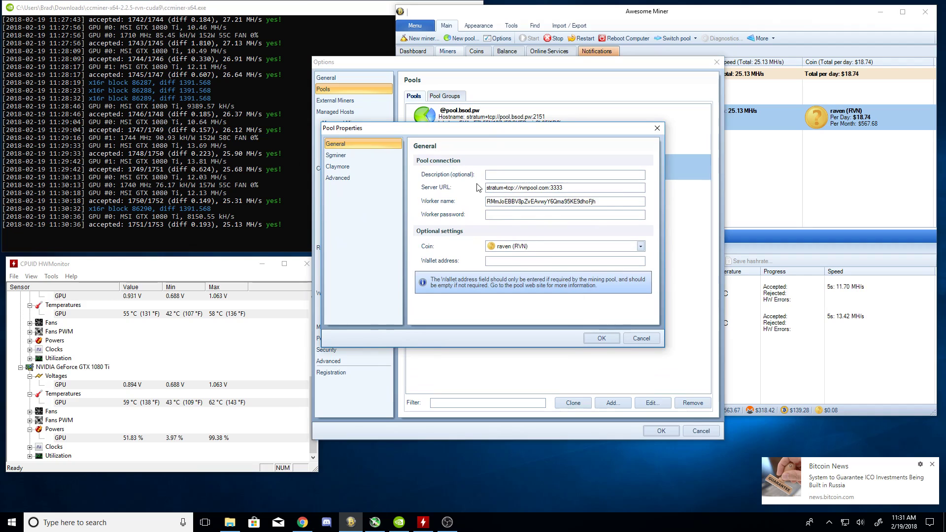
left_click_drag(460, 130, 480, 125)
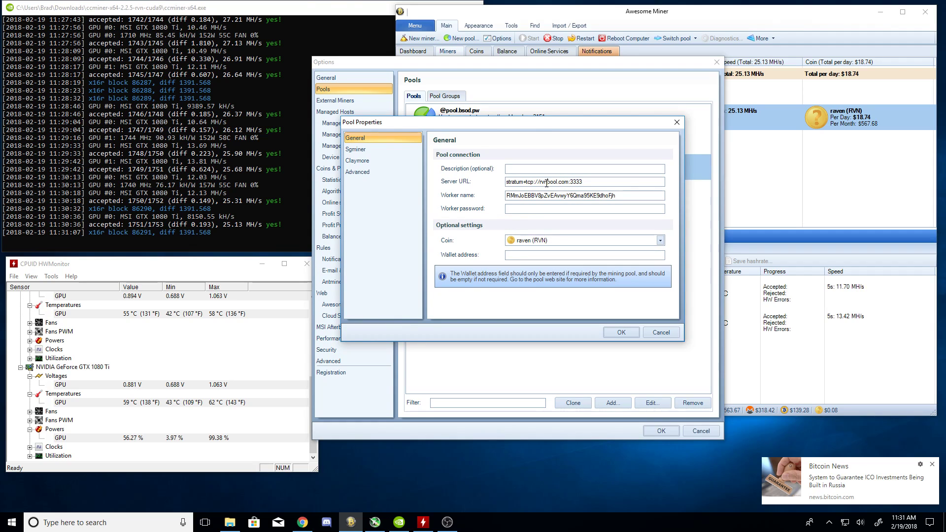
left_click_drag(583, 182, 495, 183)
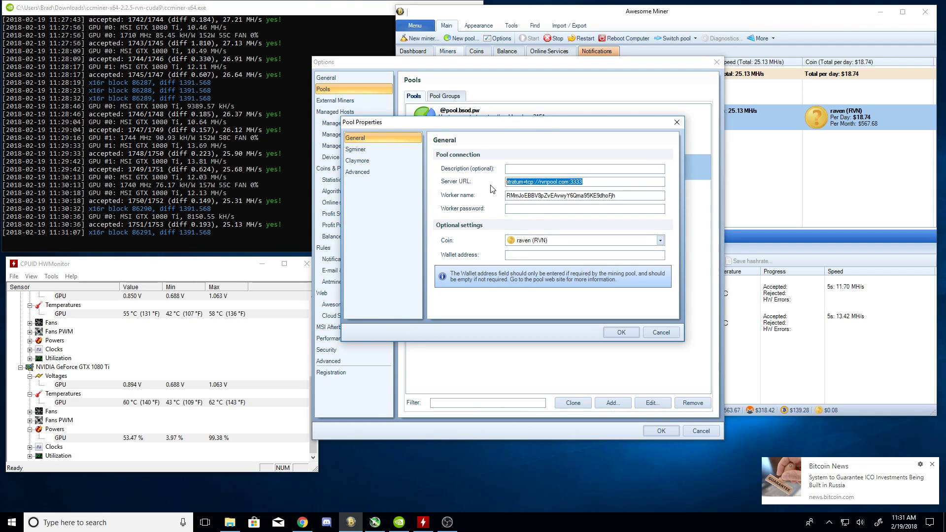
left_click(579, 181)
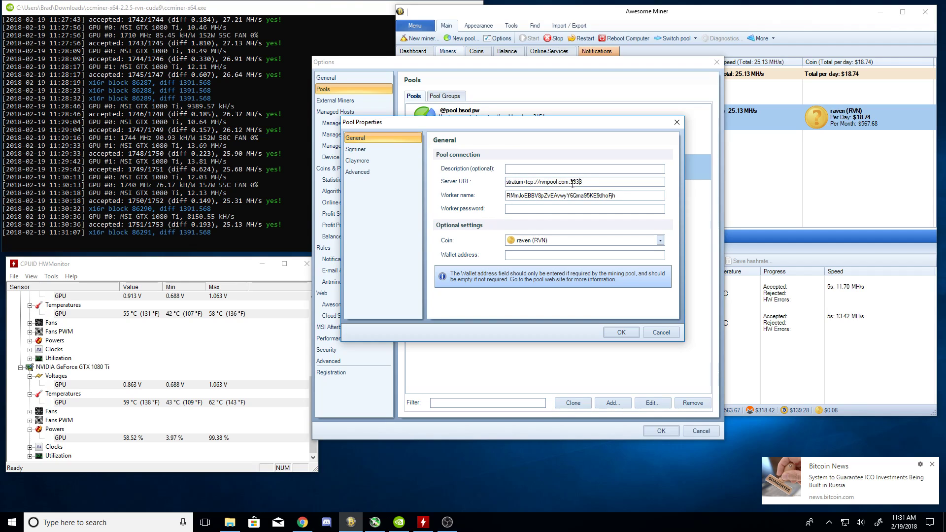
left_click_drag(625, 195, 499, 199)
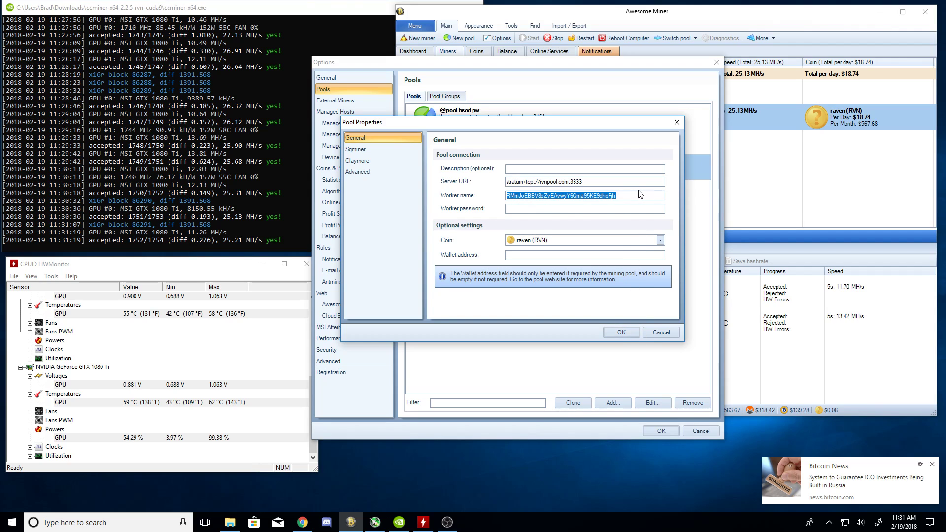
left_click_drag(633, 128, 656, 138)
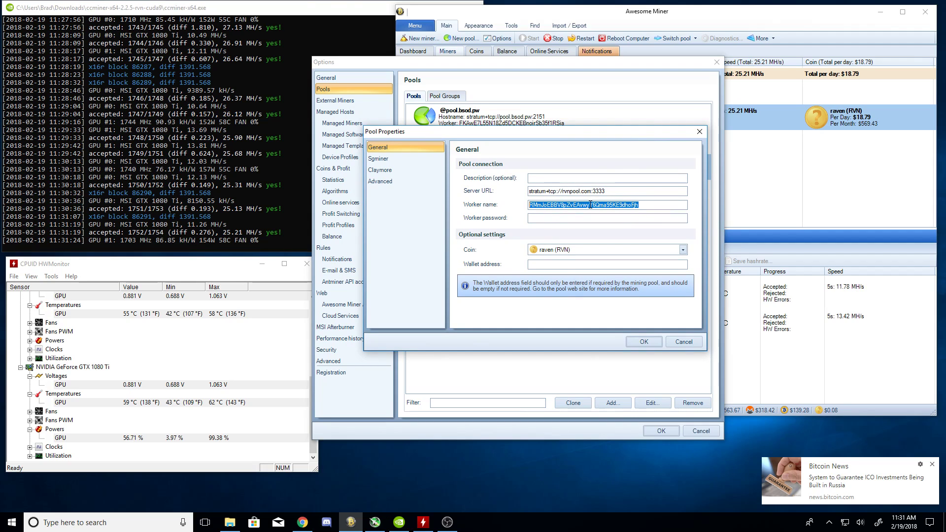
Leave the worker password empty and choose the user-defined raven (RVN) as the pool's coin
left_click(569, 220)
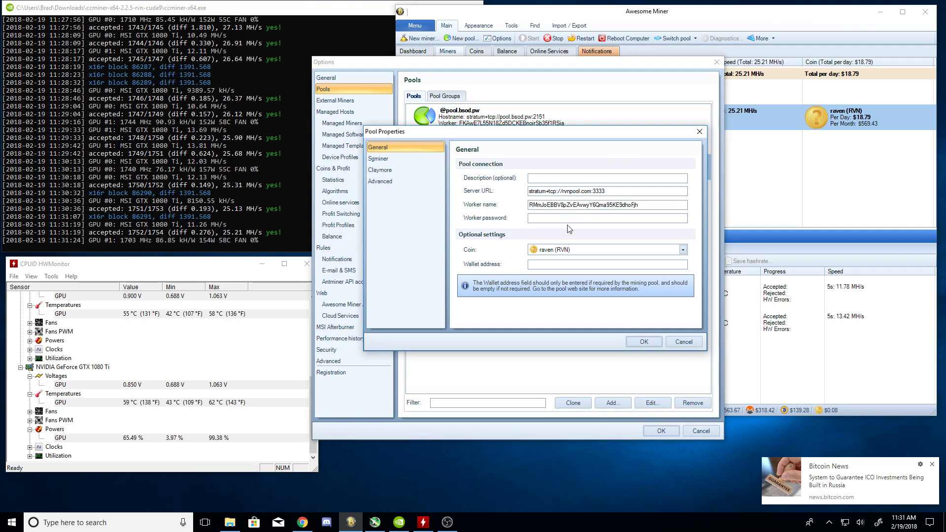
left_click(558, 251)
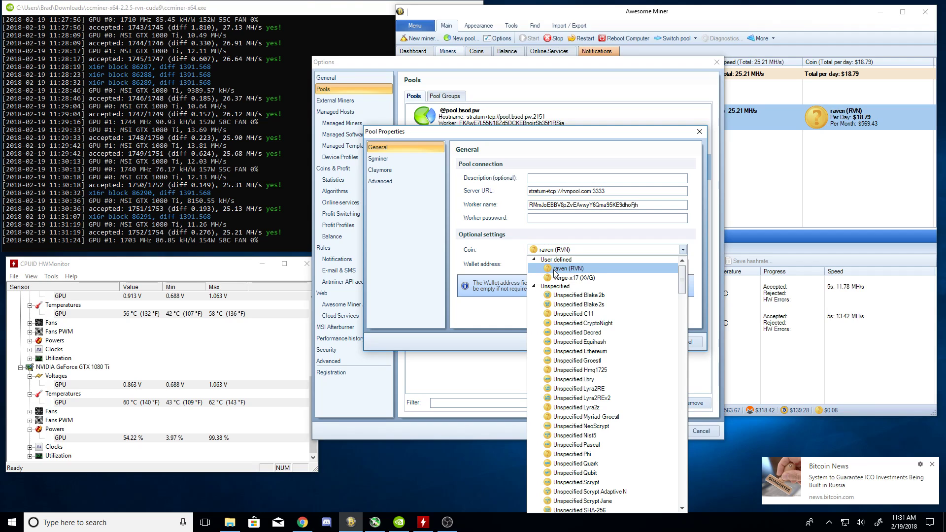
left_click(555, 269)
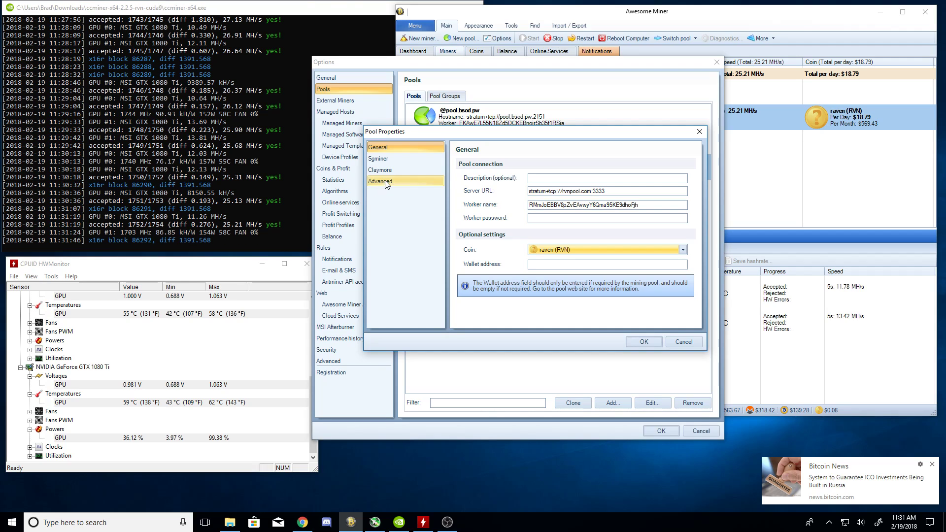
Review the rvnpool.com pool's specific command line parameters and accept the pool properties
left_click(386, 182)
left_click(470, 193)
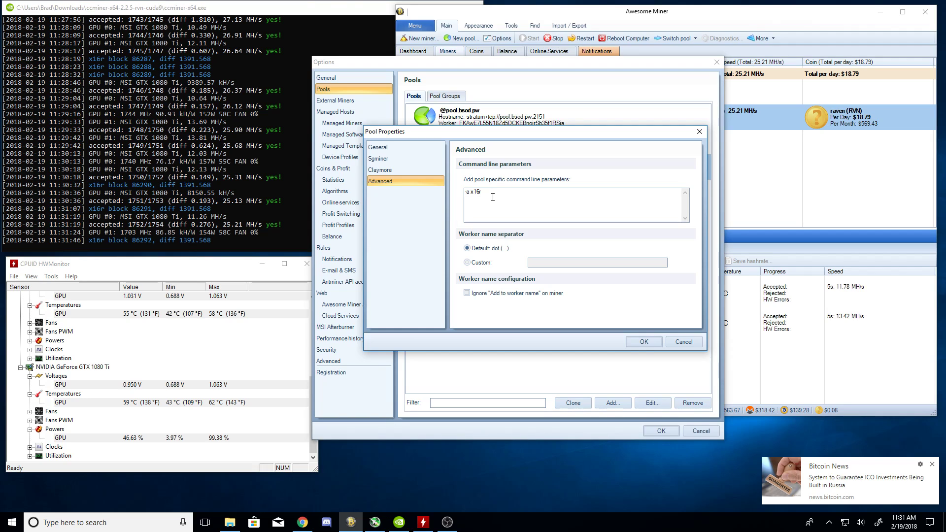
left_click_drag(483, 195, 465, 196)
left_click(471, 197)
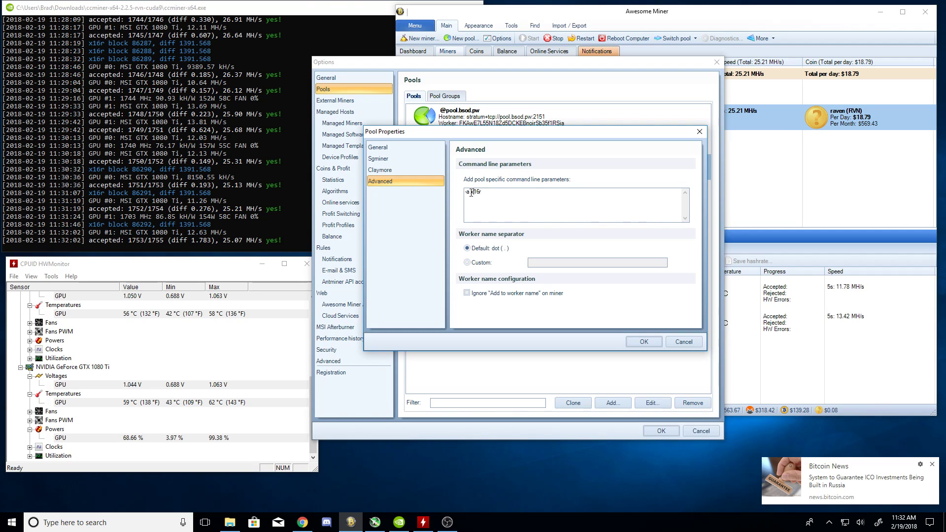
left_click(640, 340)
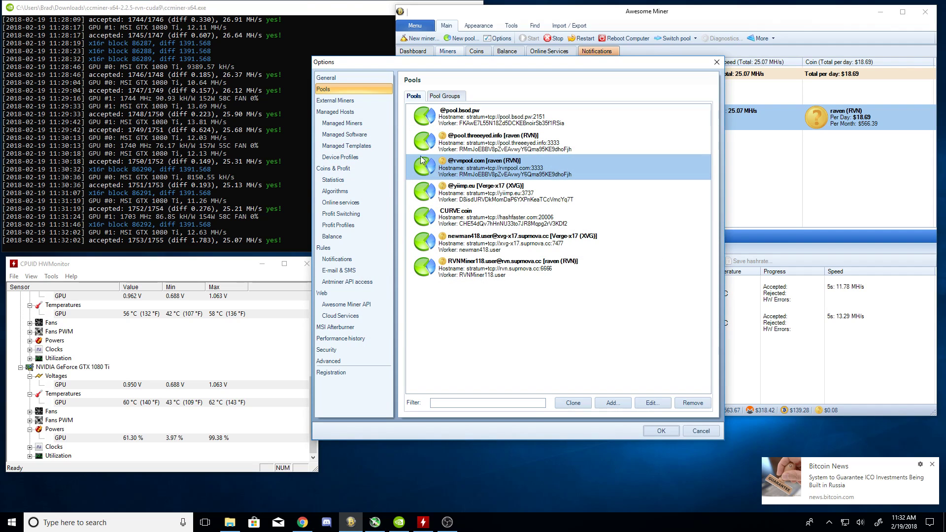
Try a new user-defined mining software entry described as x16r with the x16r algorithm enabled, and close it without keeping it
left_click(345, 135)
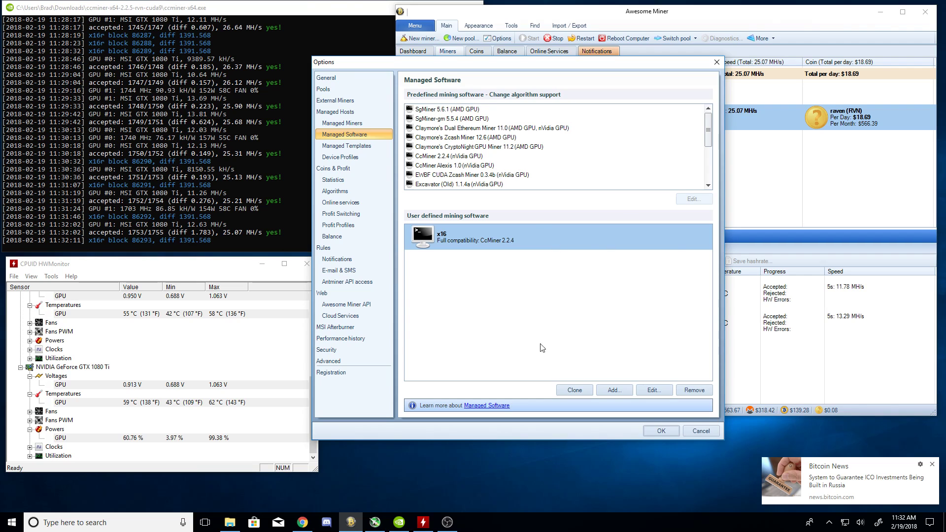
left_click(608, 391)
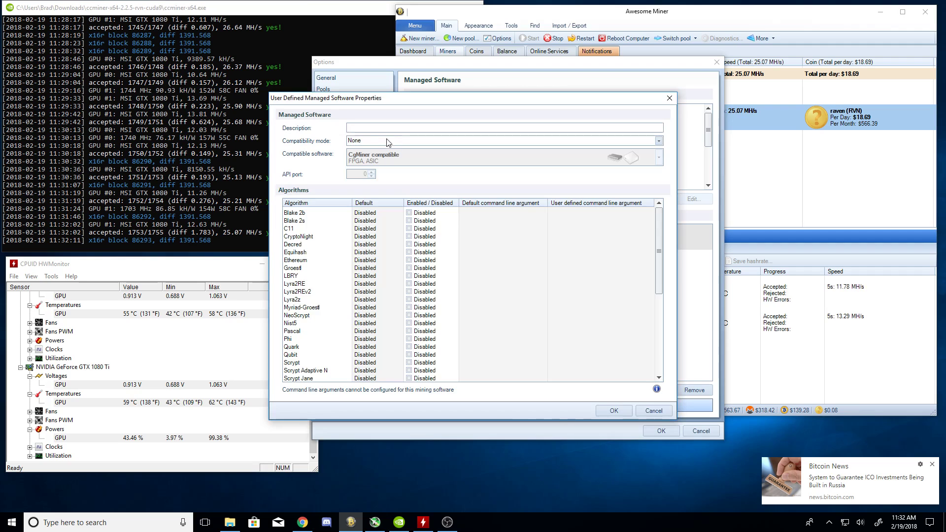
type("x16r")
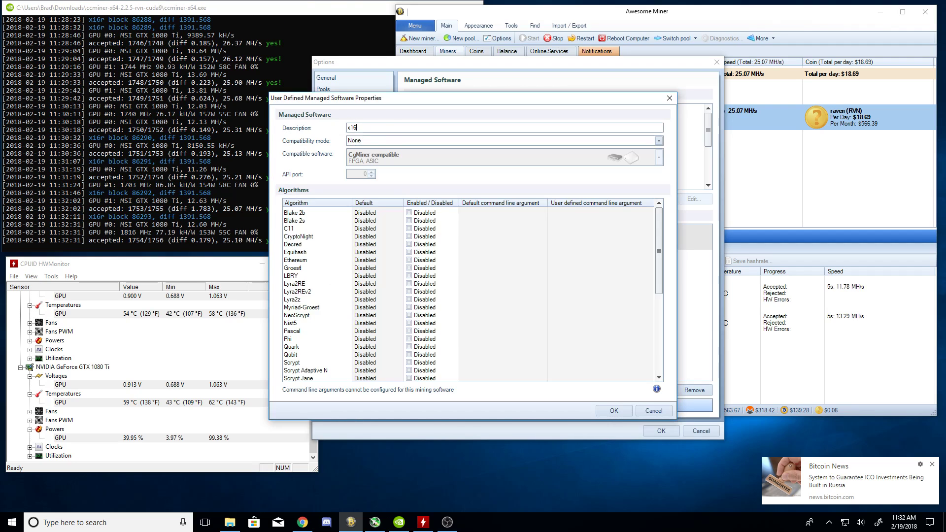
left_click(386, 137)
left_click(385, 137)
scroll(454, 314, "down", 3)
scroll(454, 314, "down", 5)
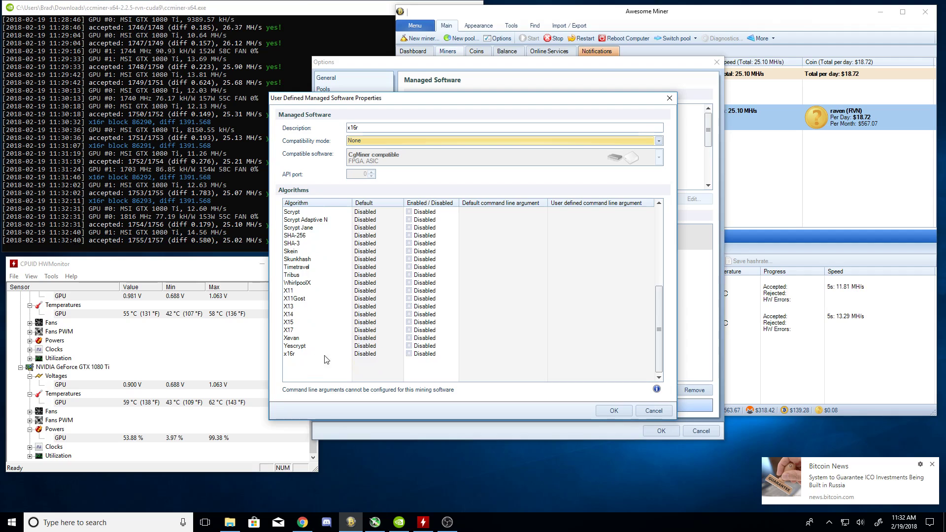
left_click(408, 353)
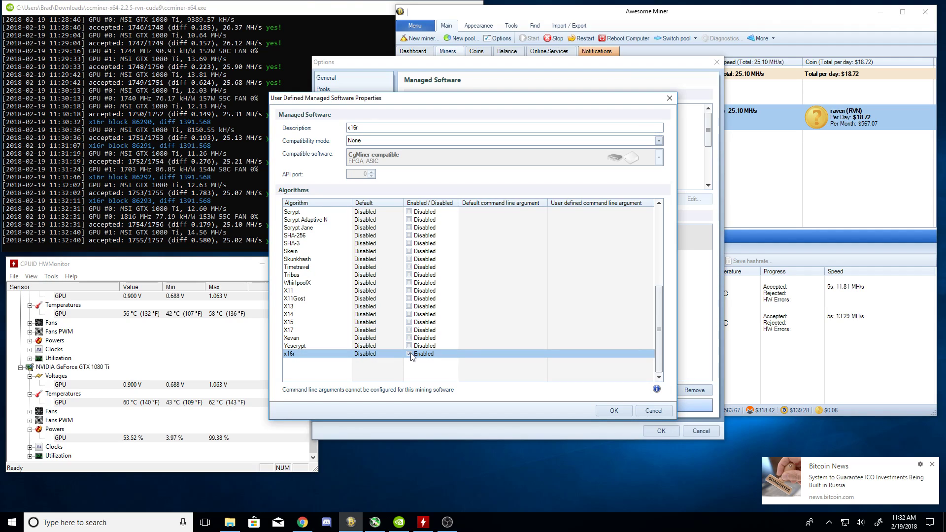
left_click(623, 413)
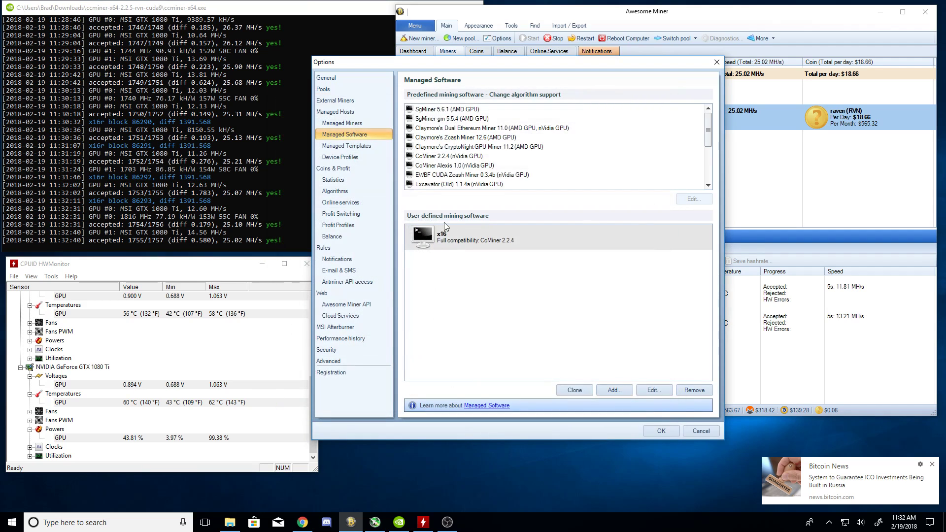
Open the user-defined x16 mining software, choose CcMiner as its compatible software, and close it without saving
left_click(485, 245)
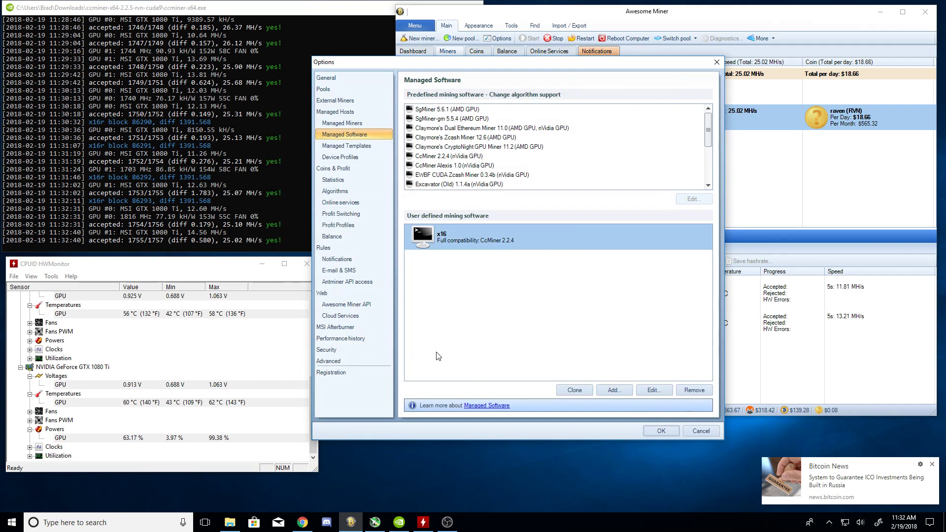
double_click(566, 235)
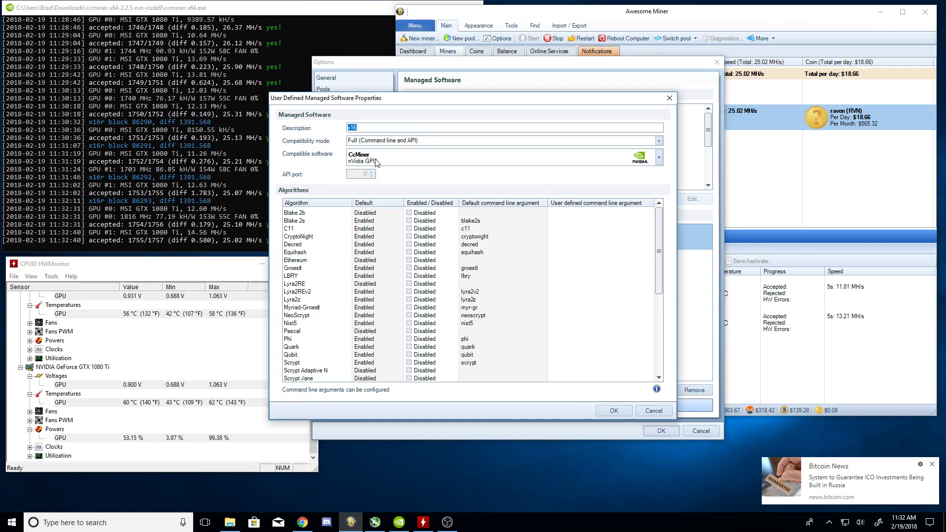
left_click(375, 159)
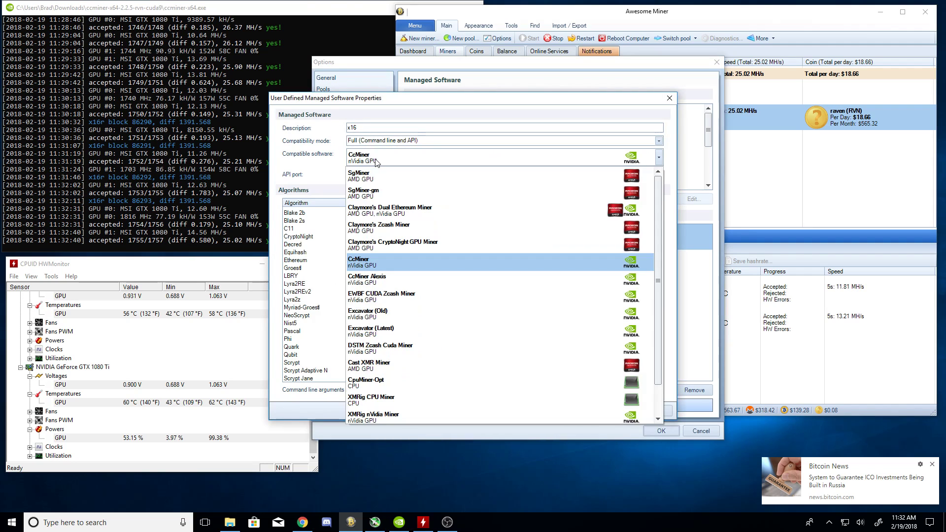
left_click(391, 259)
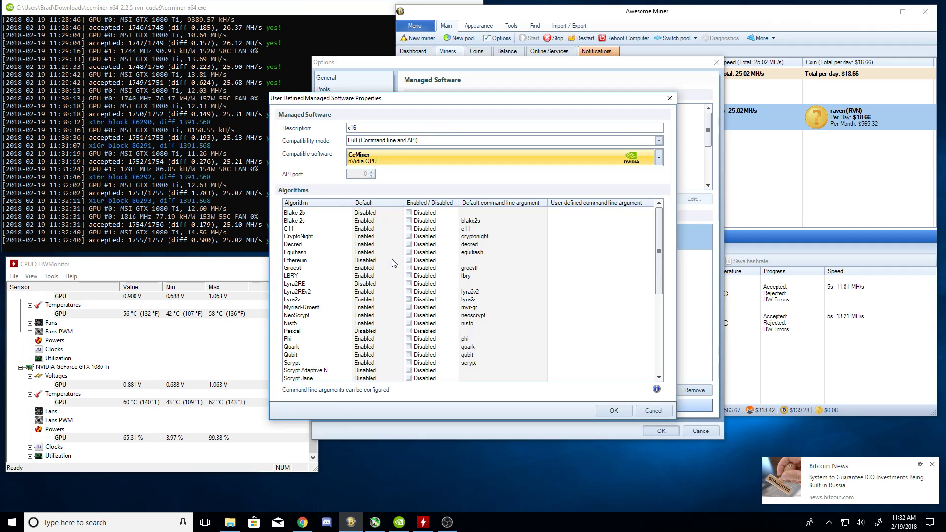
left_click(646, 410)
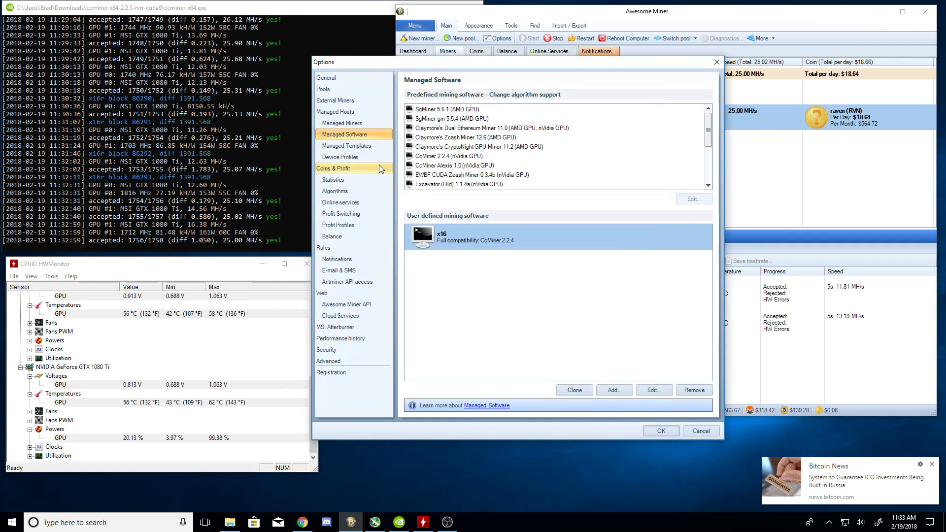
Add a managed miner described as Raven and set its host to Local
left_click(346, 123)
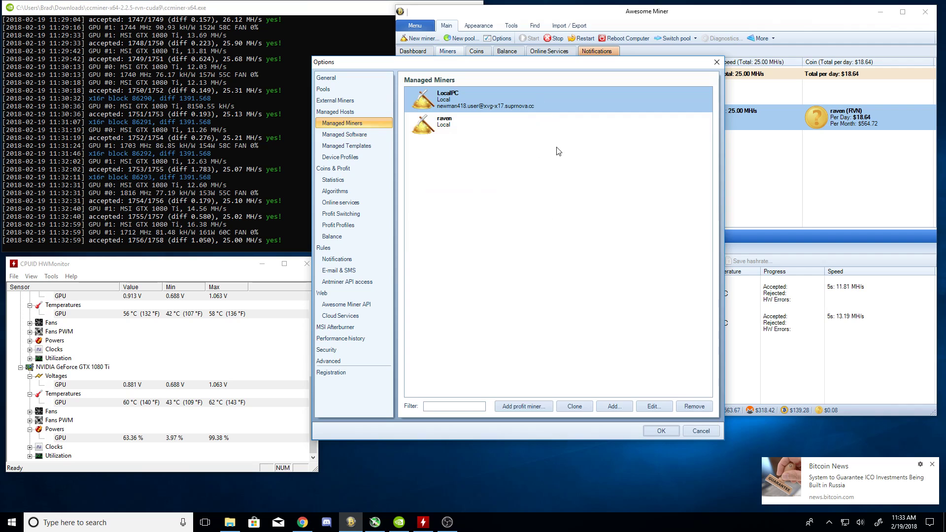
left_click(611, 406)
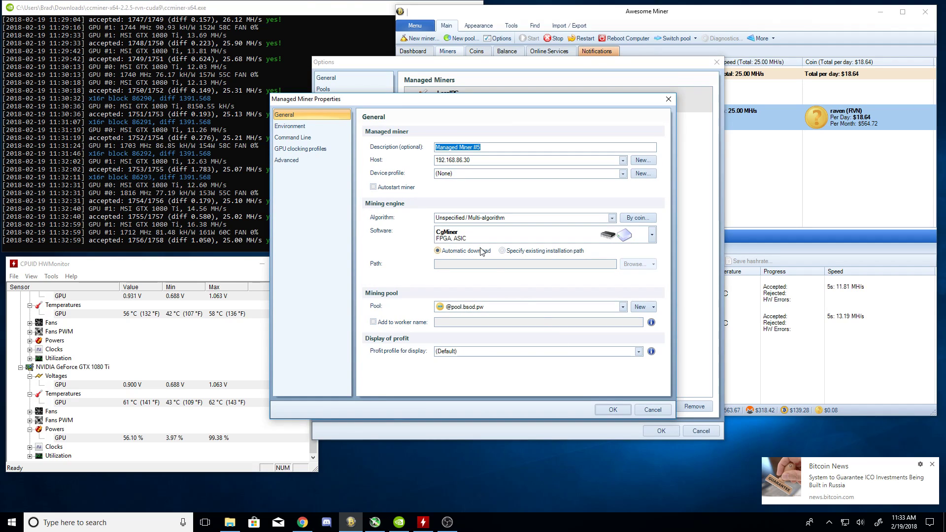
key("BackSpace")
type("Raven")
left_click(623, 161)
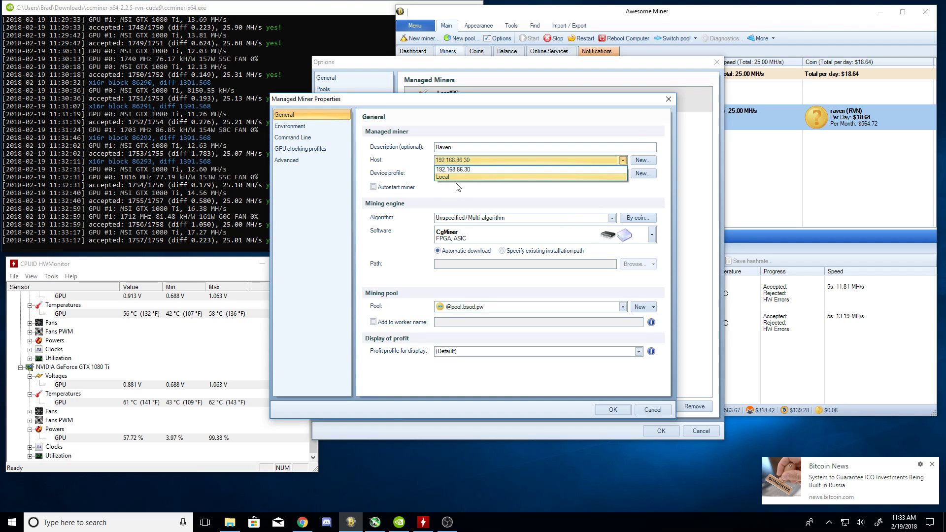
left_click(449, 178)
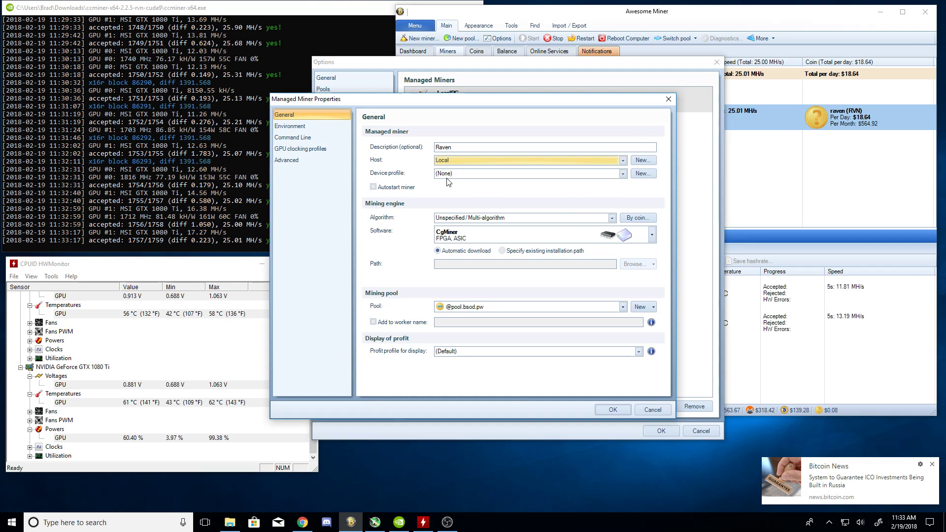
left_click(479, 164)
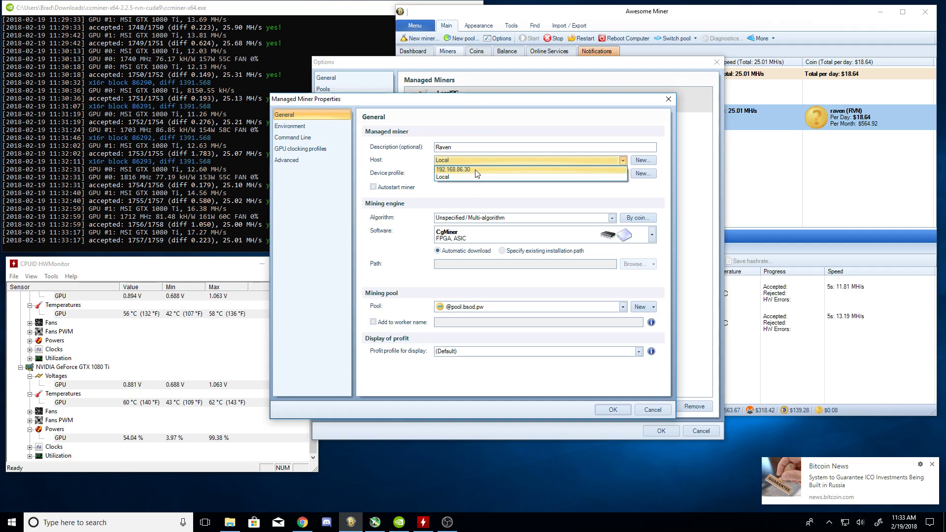
left_click(455, 176)
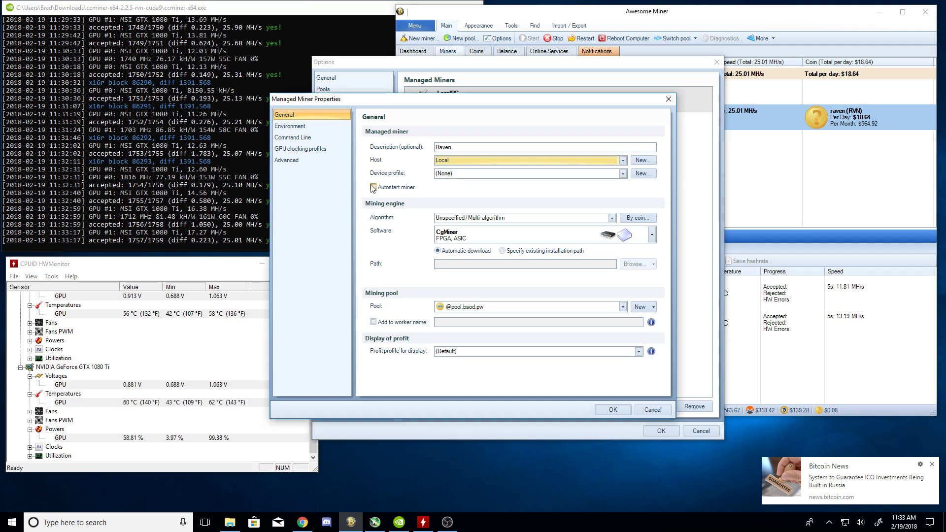
Review the device profile choices for the Raven miner and keep it at (None)
left_click(454, 176)
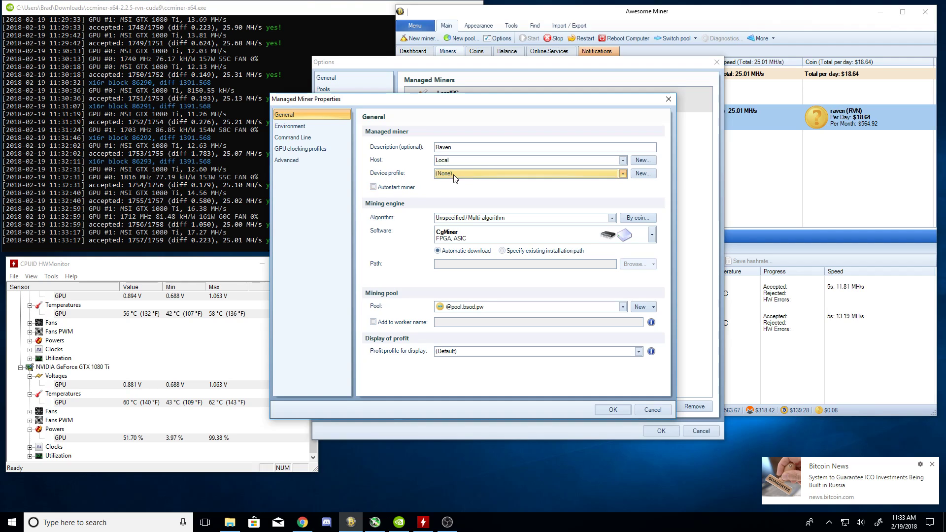
left_click(454, 176)
left_click(527, 170)
left_click(469, 176)
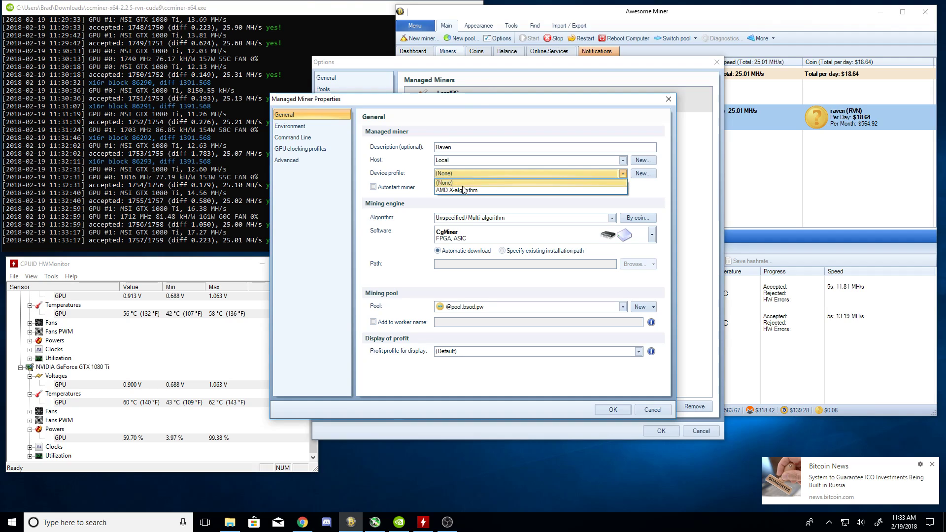
left_click(463, 184)
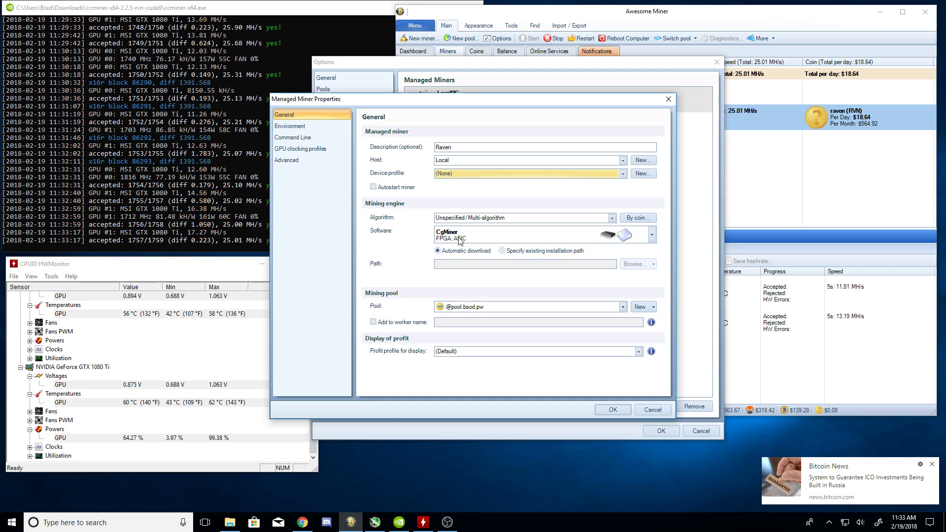
Try the x16r algorithm for the Raven miner and return it to Unspecified / Multi-algorithm
left_click(501, 219)
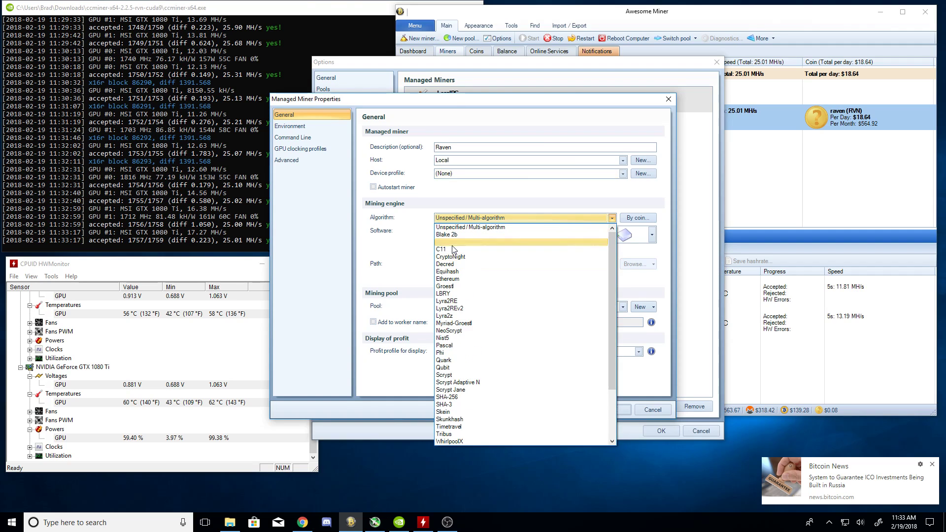
scroll(454, 260, "down", 3)
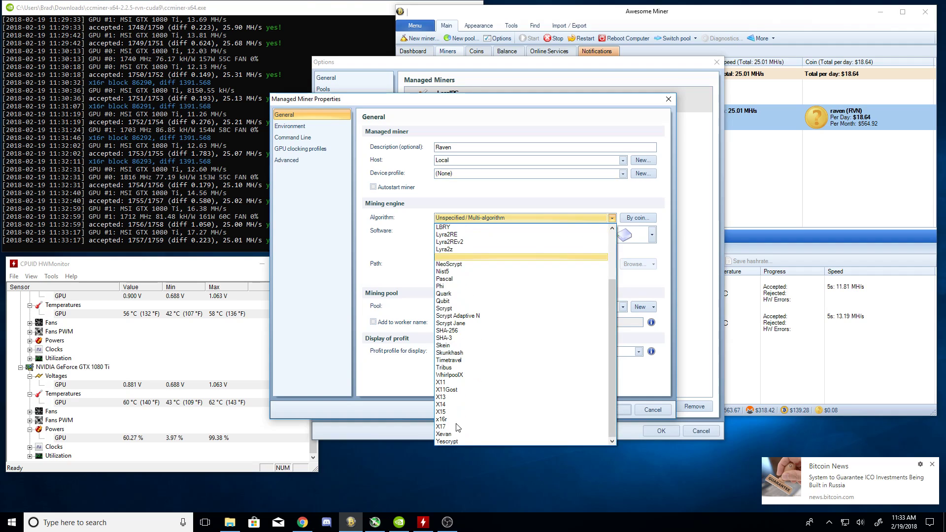
left_click(440, 419)
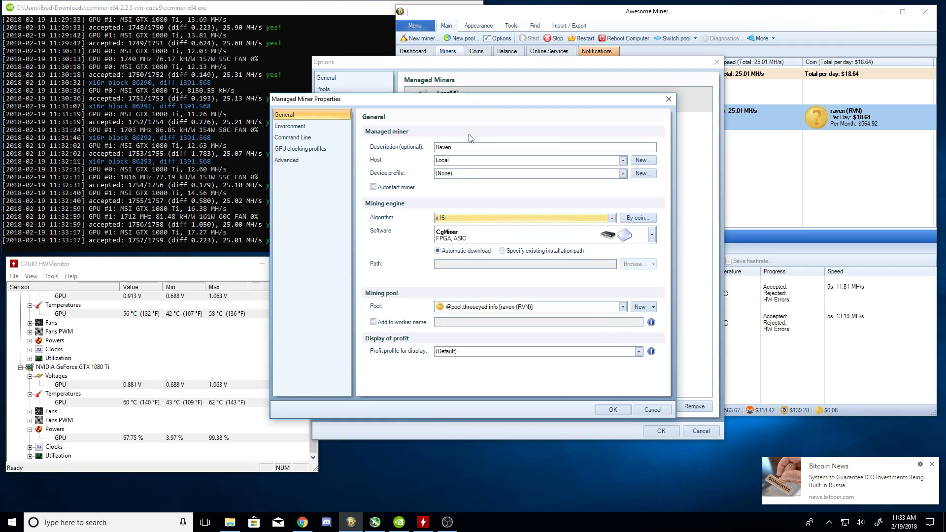
left_click(454, 217)
scroll(463, 274, "up", 3)
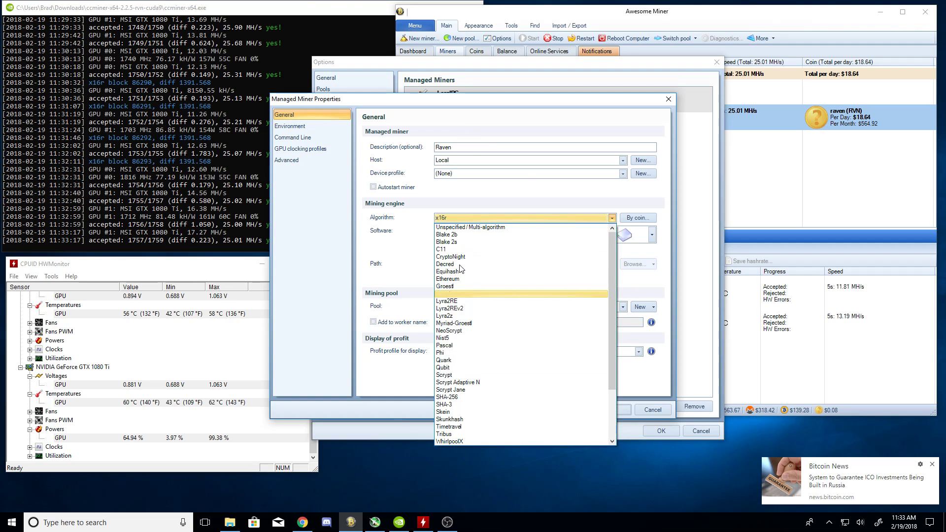
left_click(462, 229)
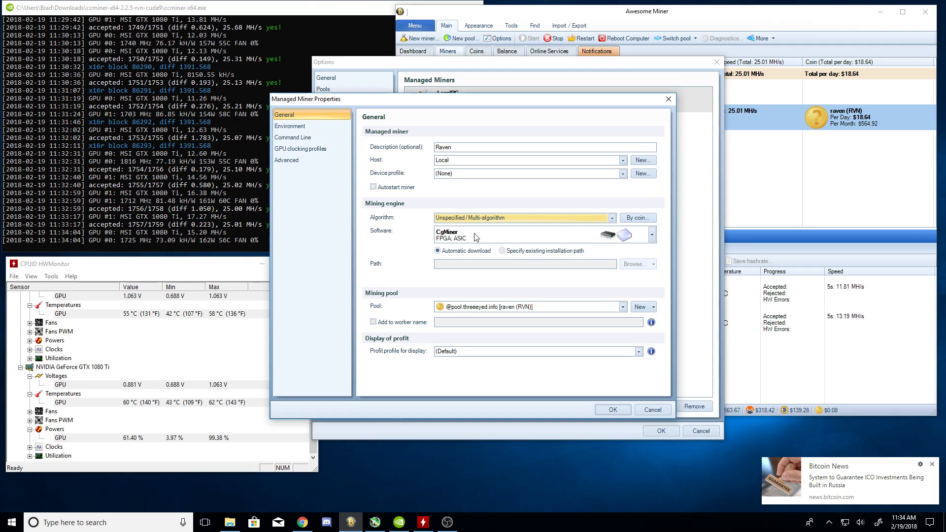
Set the Raven miner's mining software to CcMiner for nVidia GPU
left_click(476, 237)
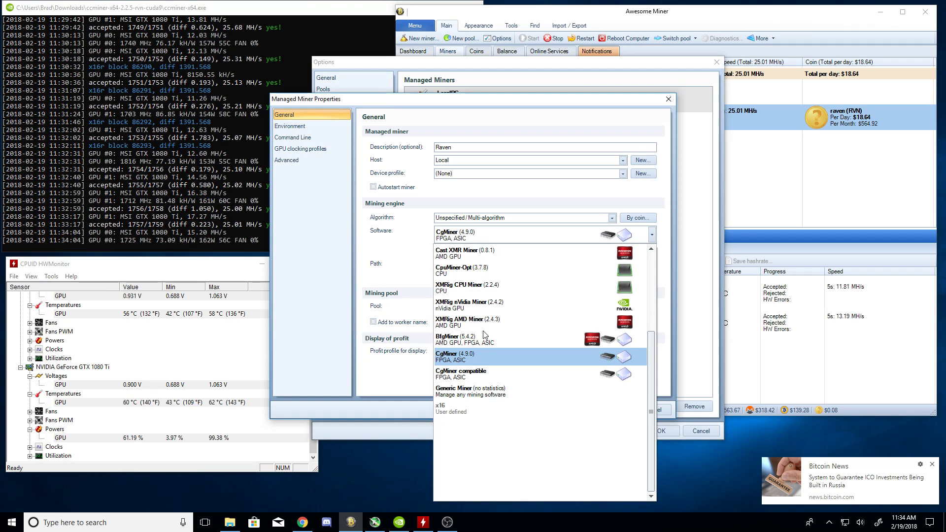
scroll(470, 286, "up", 2)
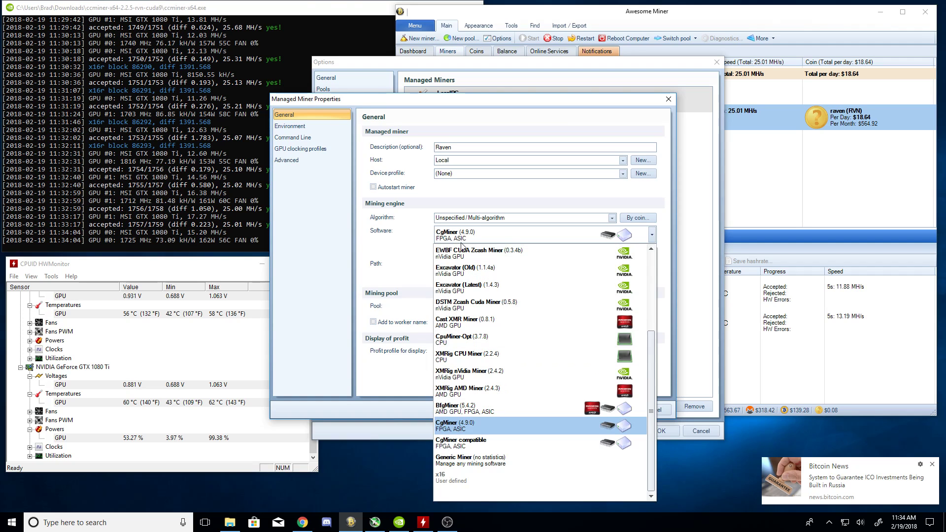
scroll(452, 300, "up", 2)
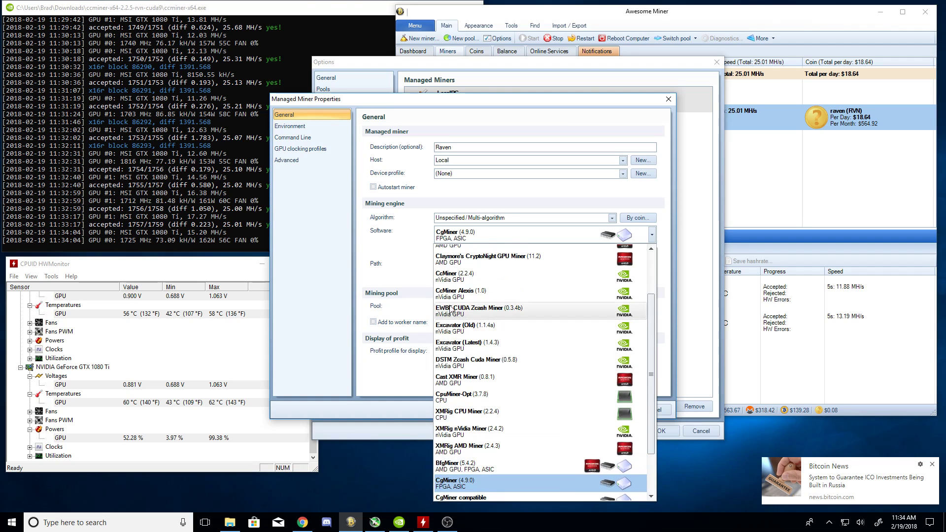
left_click(463, 277)
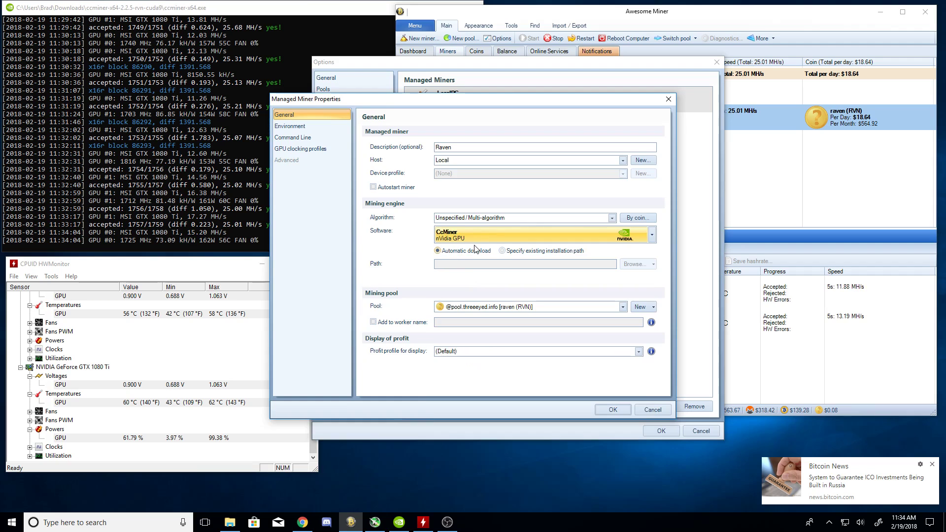
Use the existing installation ccminer-x64.exe in the ccminer-x64-2.2.5-rvn-cuda9 folder as the miner's path and enable autostart
left_click(503, 253)
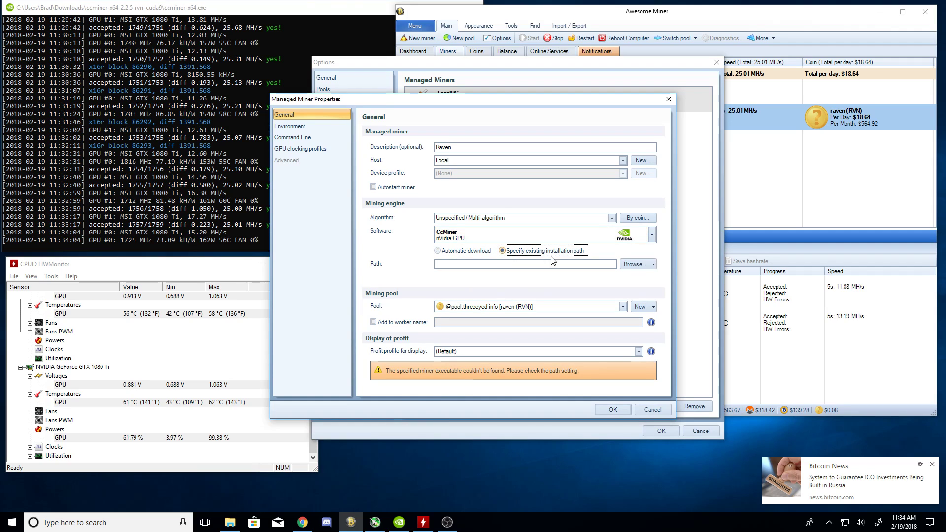
left_click(635, 265)
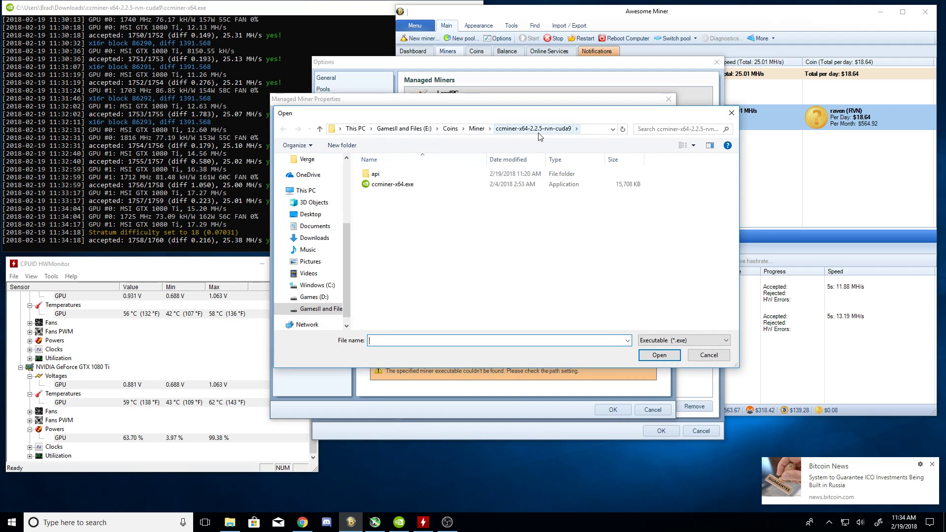
double_click(392, 184)
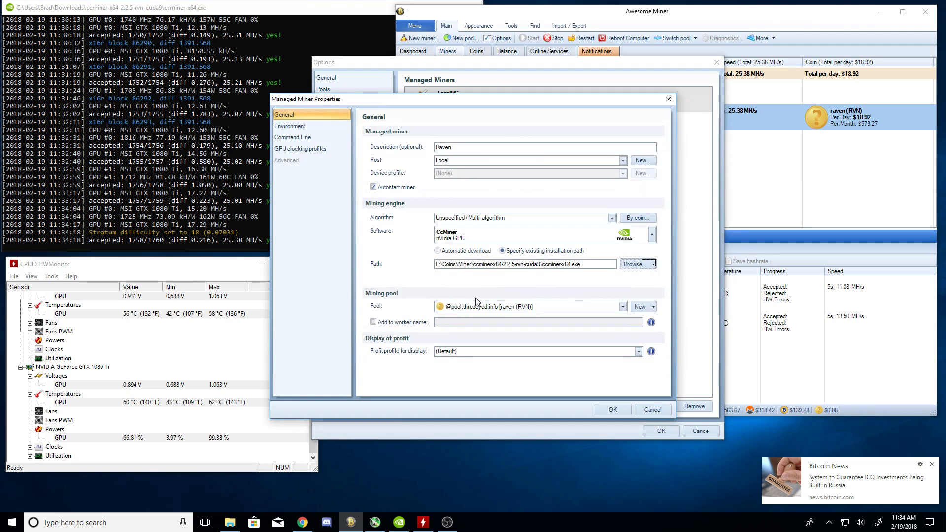
Assign the rvnpool.com raven (RVN) pool, rename the miner Raven-Test, and save it along with the options
left_click(622, 307)
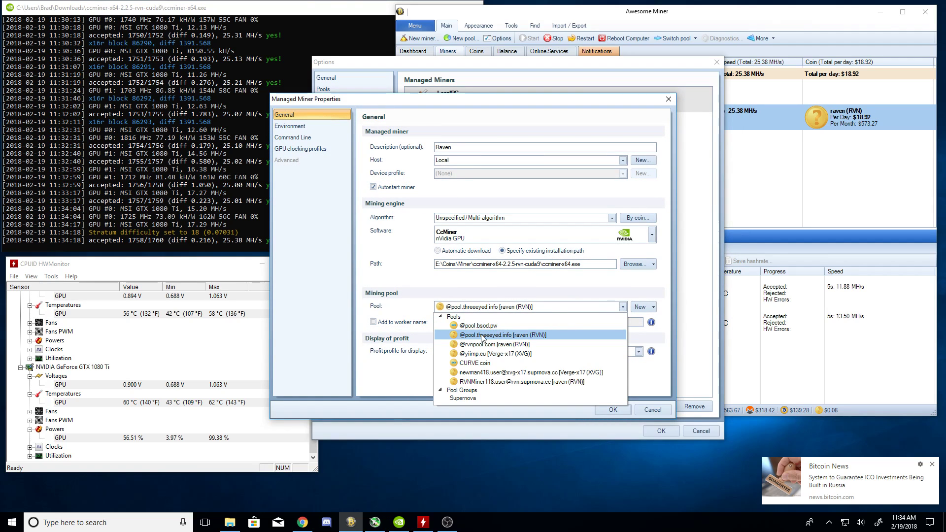
left_click(481, 343)
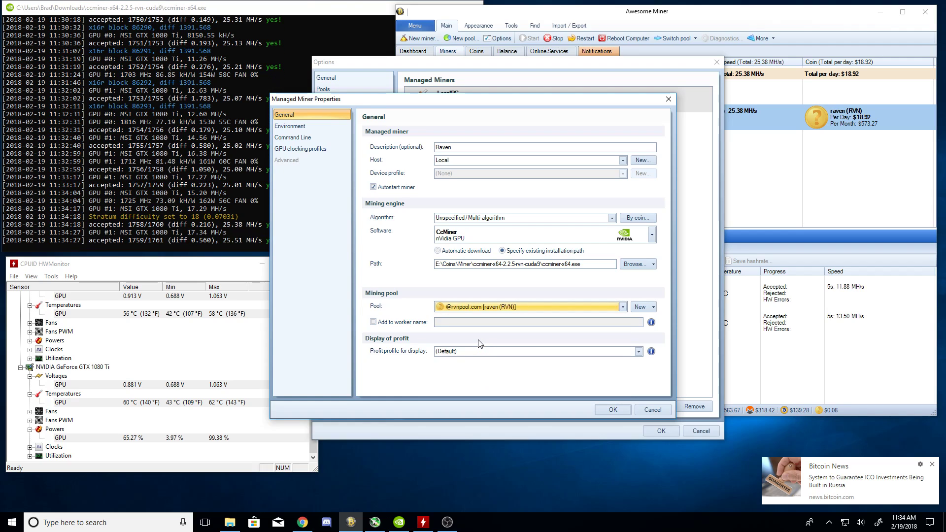
left_click(458, 148)
type("-Test")
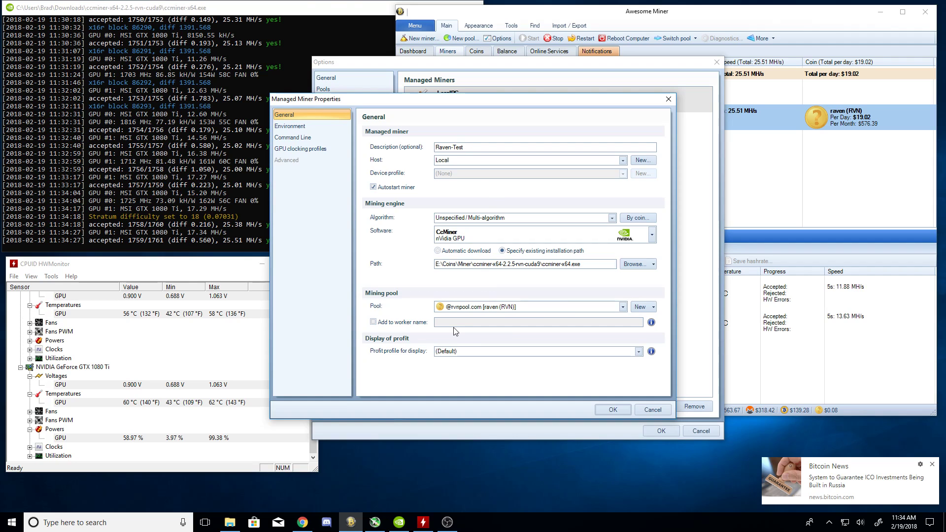
left_click(604, 407)
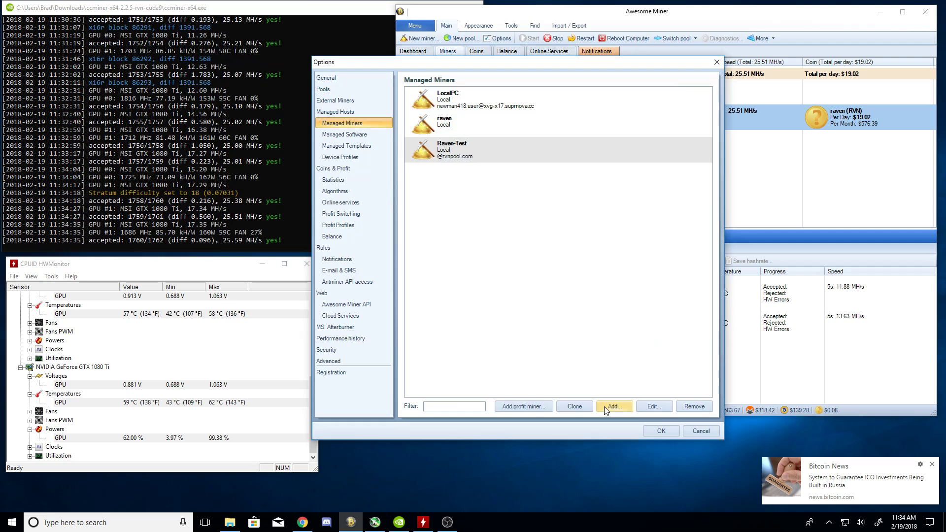
left_click(460, 157)
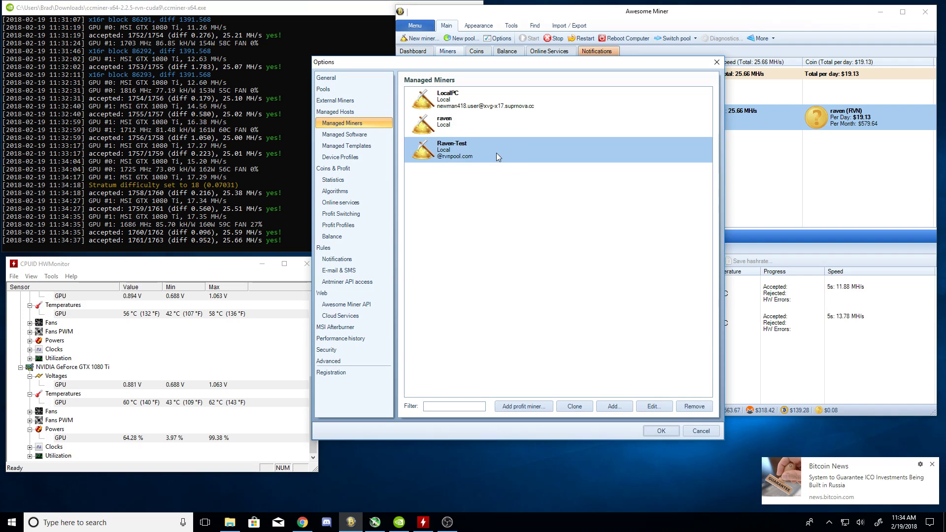
left_click(660, 431)
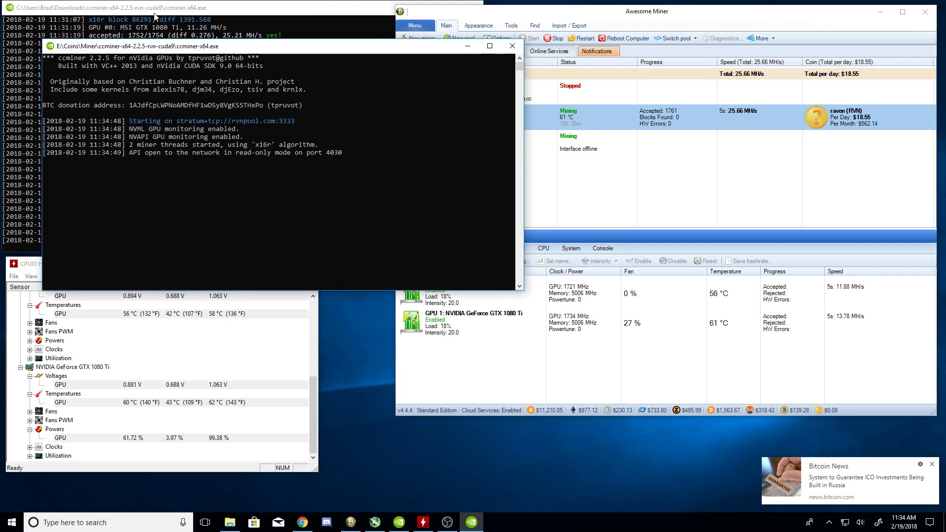
Stop the older raven miner in the miner list
left_click(608, 136)
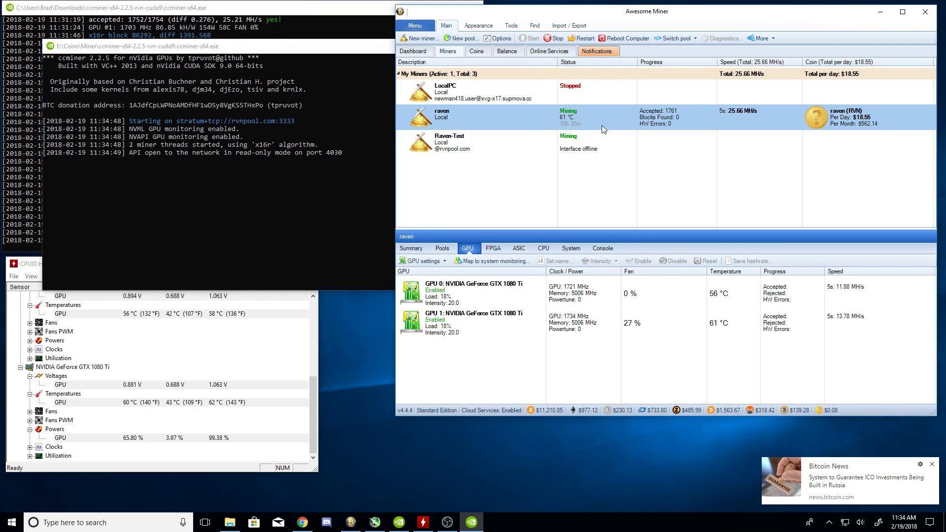
right_click(508, 116)
left_click(534, 176)
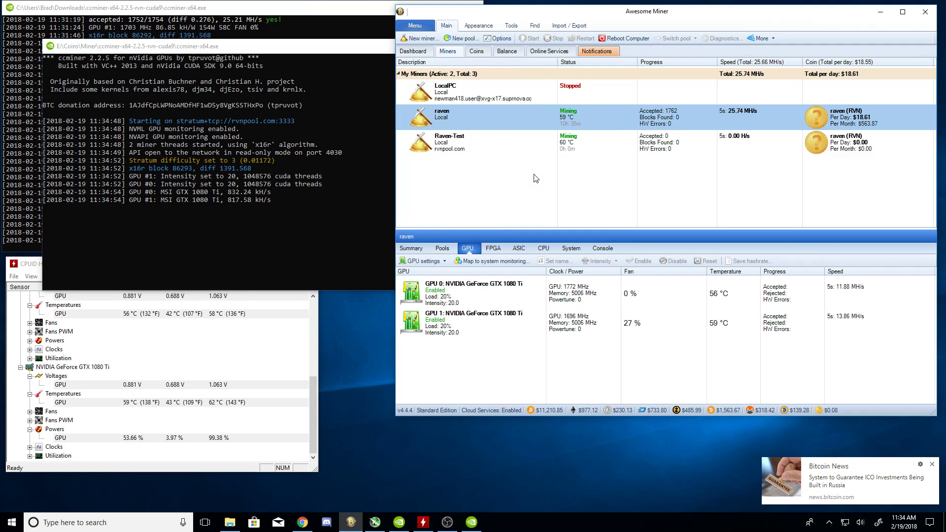
Move the new ccminer console window away from the miner list and return to Awesome Miner
left_click(383, 164)
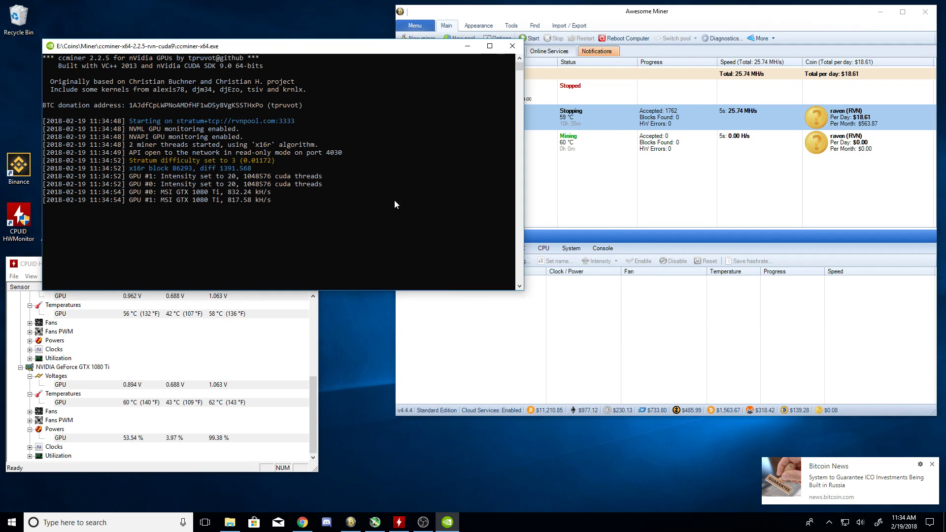
left_click_drag(397, 47, 360, 38)
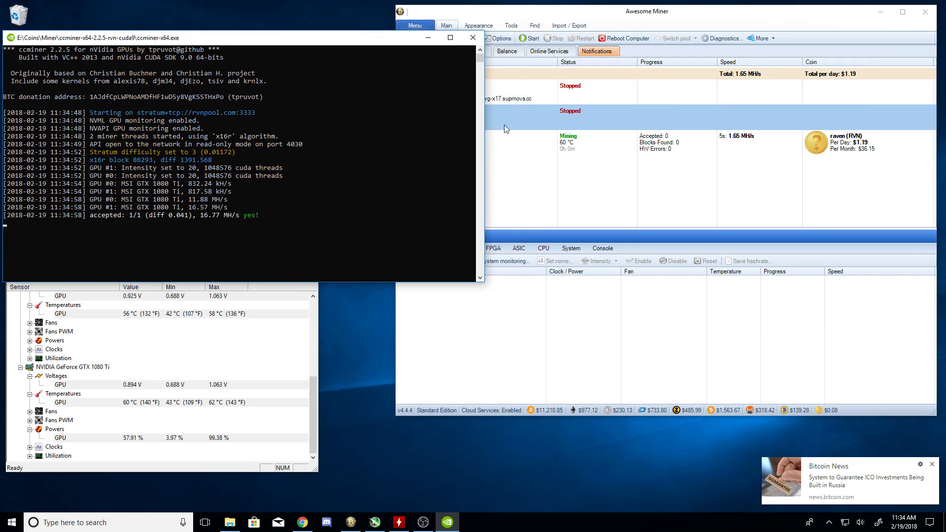
left_click(540, 164)
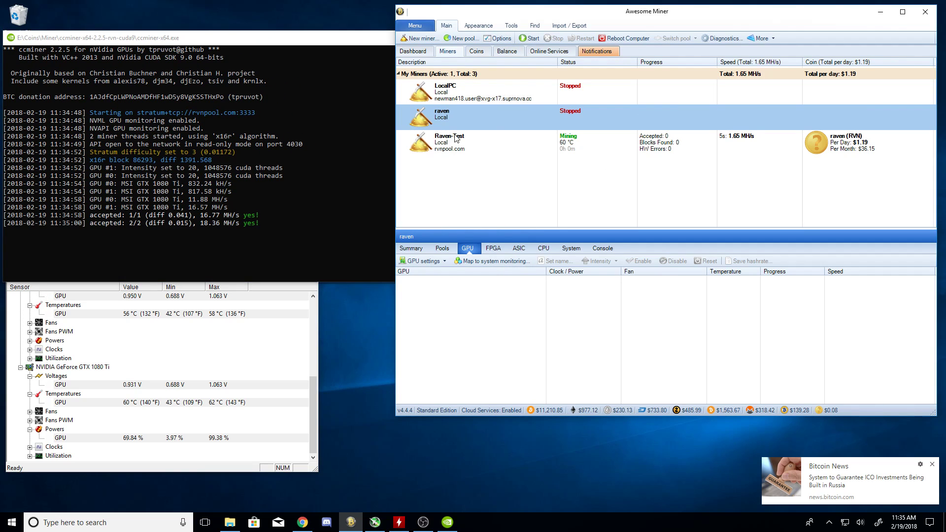
Switch the Raven-Test miner to the suprnova Verge-x17 (XVG) pool
left_click(843, 148)
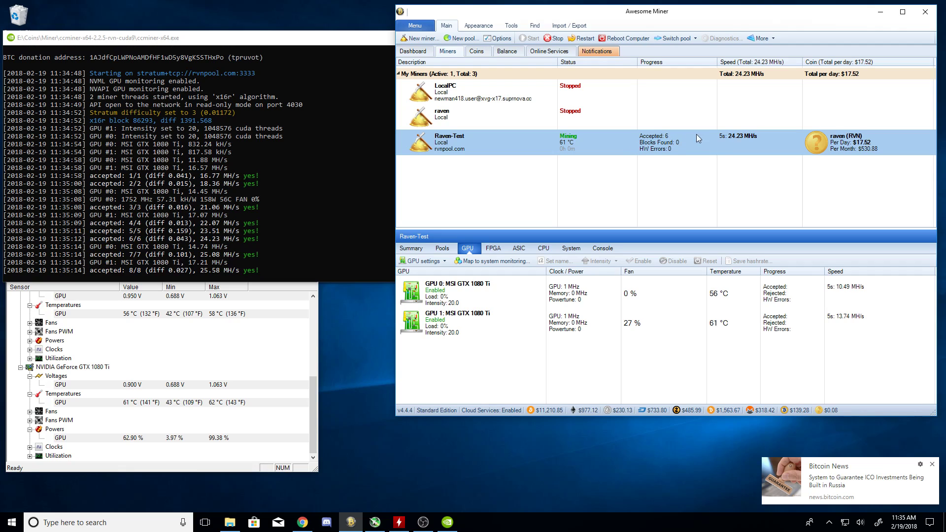
right_click(719, 146)
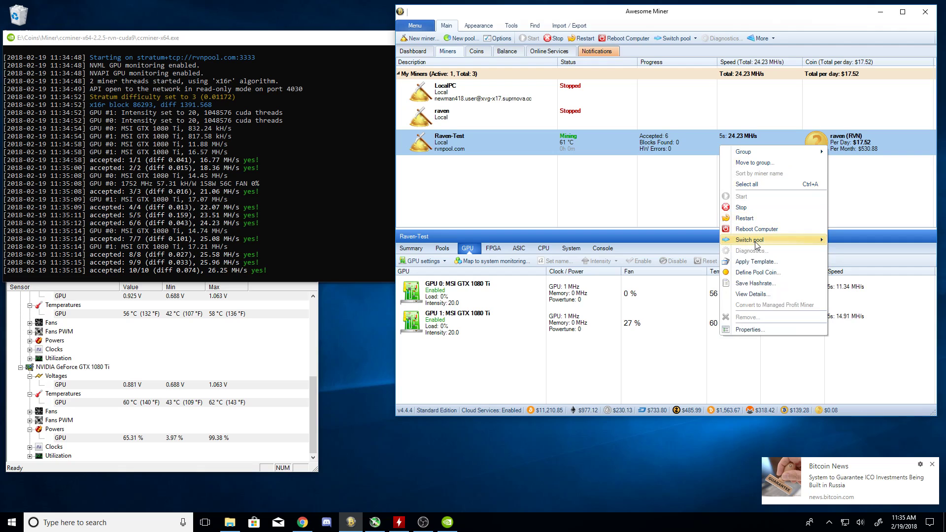
mouse_move(755, 241)
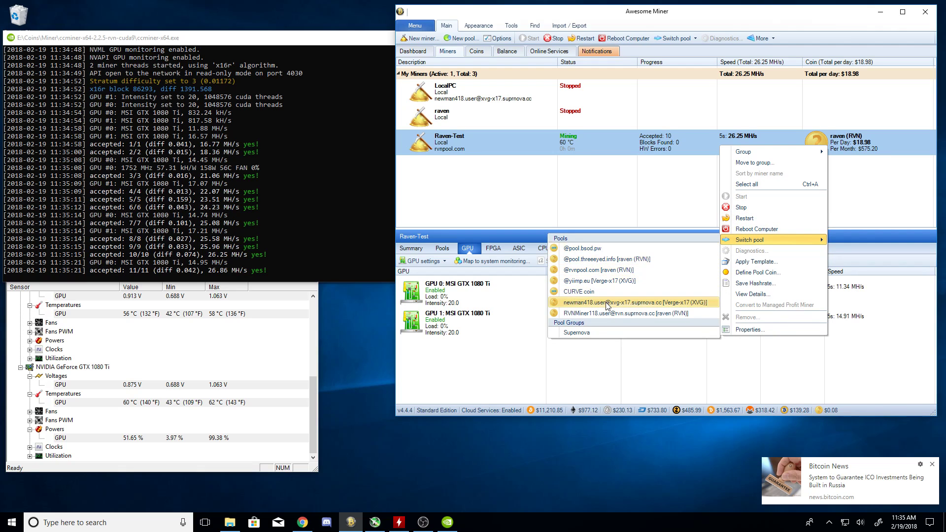
left_click(607, 302)
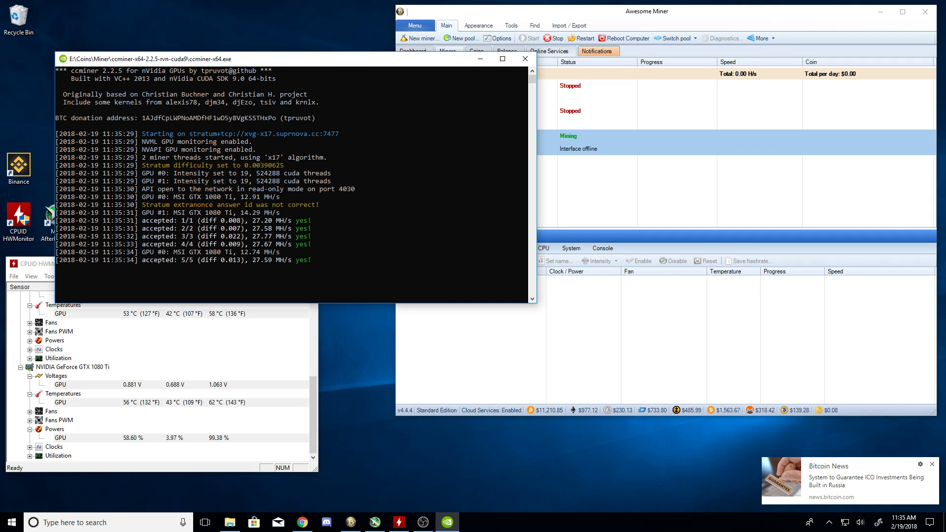
Switch the Raven-Test miner to the rvnpool.com raven (RVN) pool
left_click(698, 147)
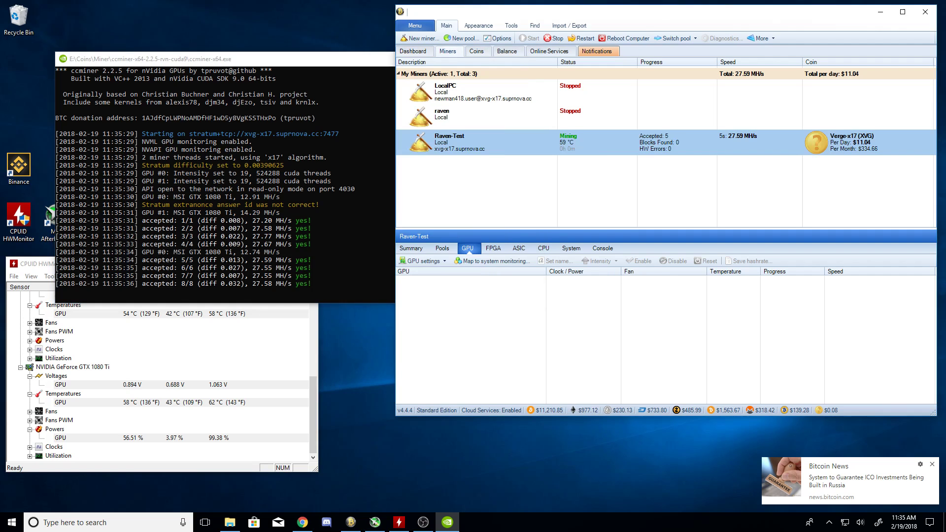
right_click(698, 149)
mouse_move(728, 243)
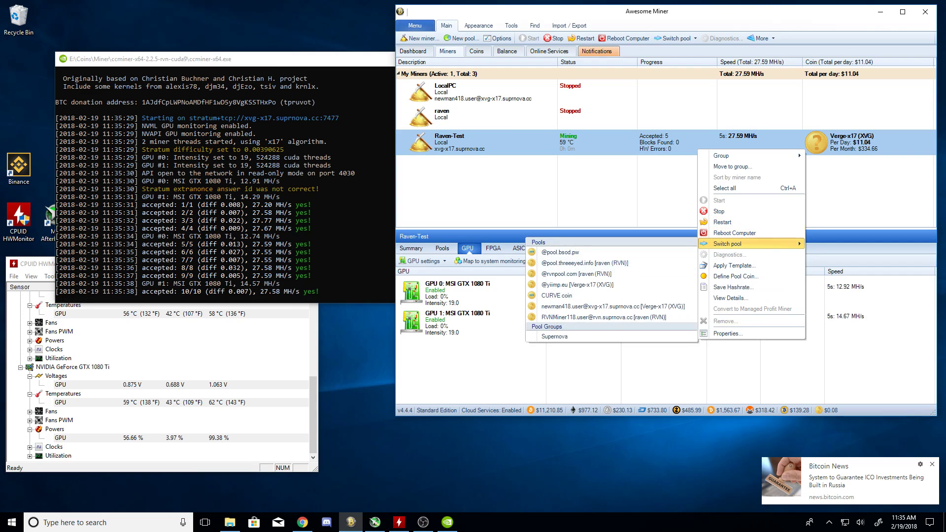
left_click(573, 273)
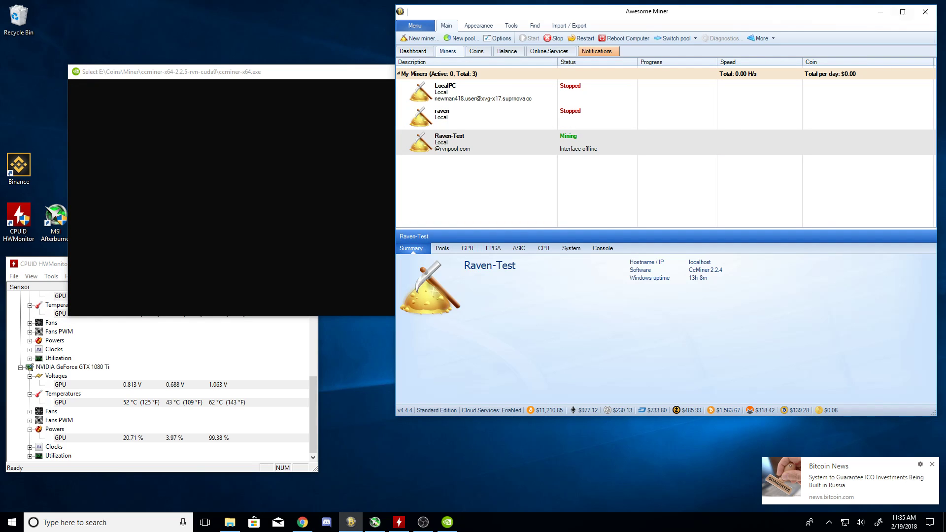
Maximize the miner manager, view its dashboard, and check the ccminer console before returning to the dashboard
key("super+Up")
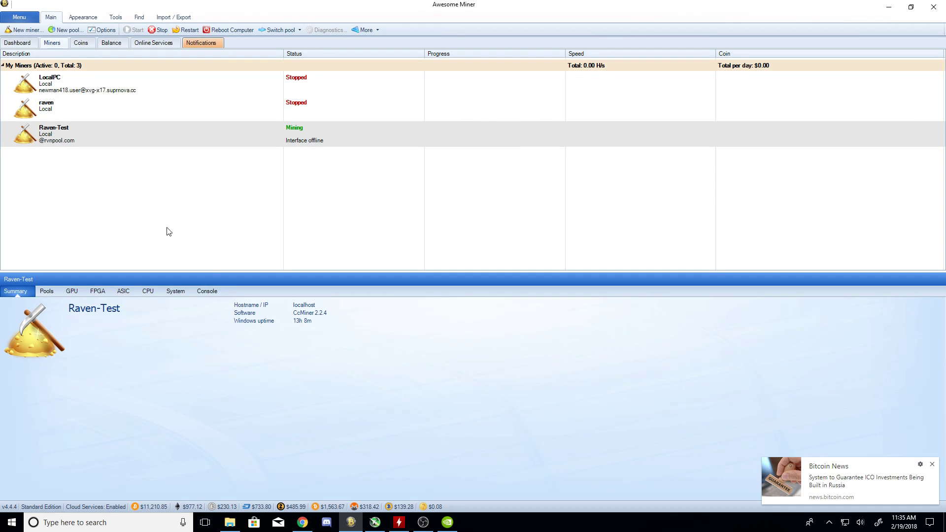
left_click(15, 44)
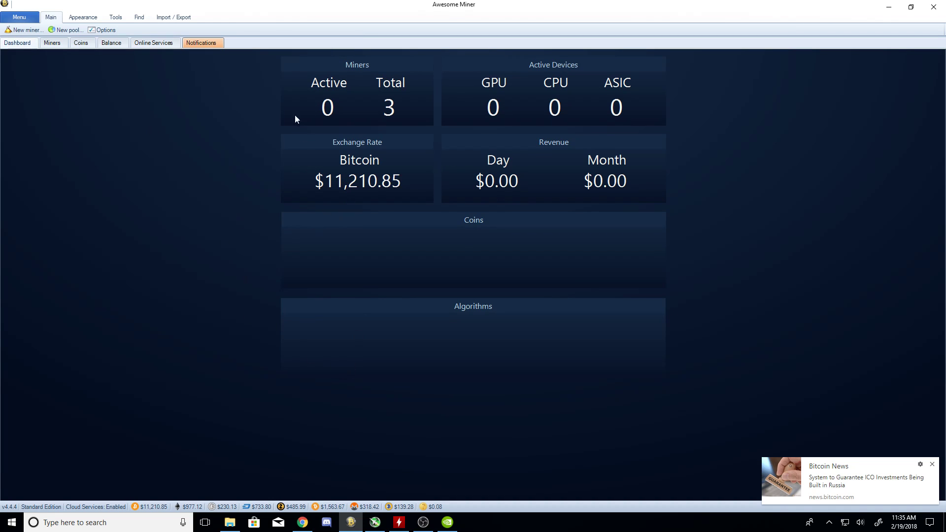
left_click(448, 522)
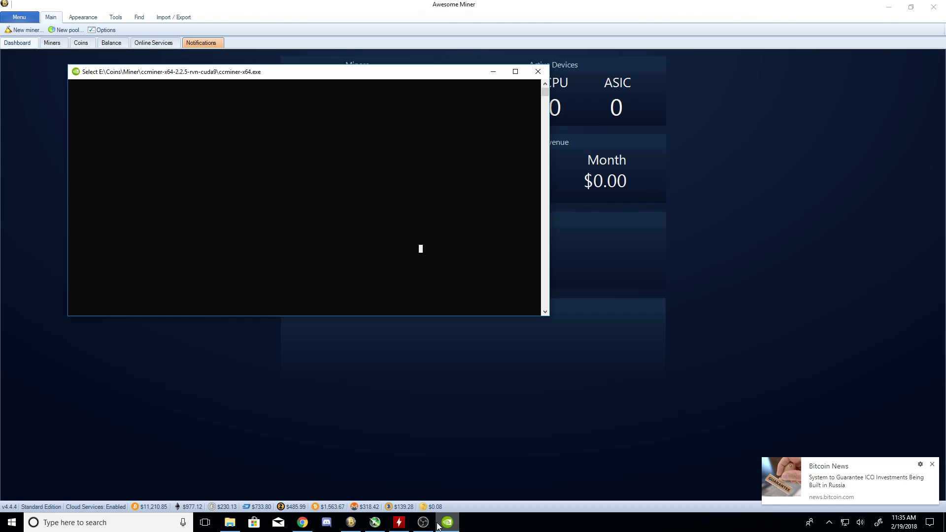
left_click(151, 411)
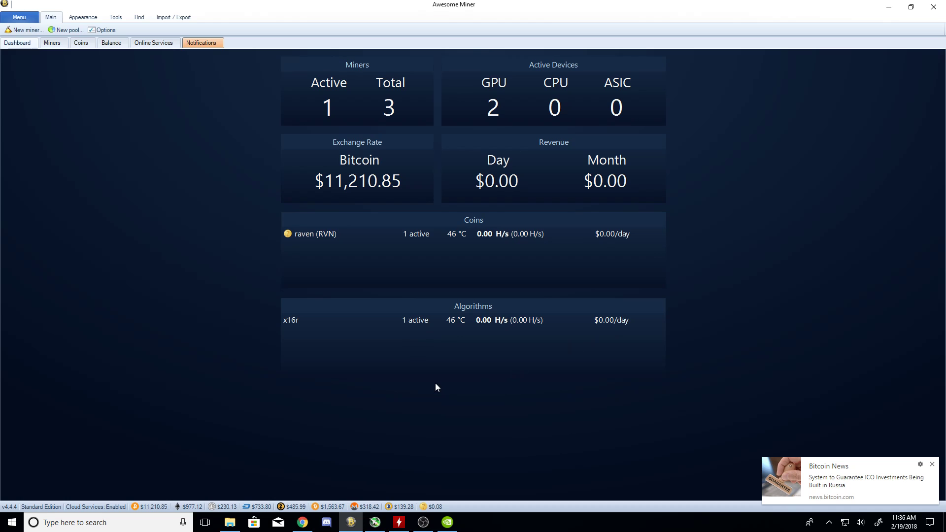
Inspect the pool details of Raven-Test in the miner list and check the ccminer console output
left_click(52, 44)
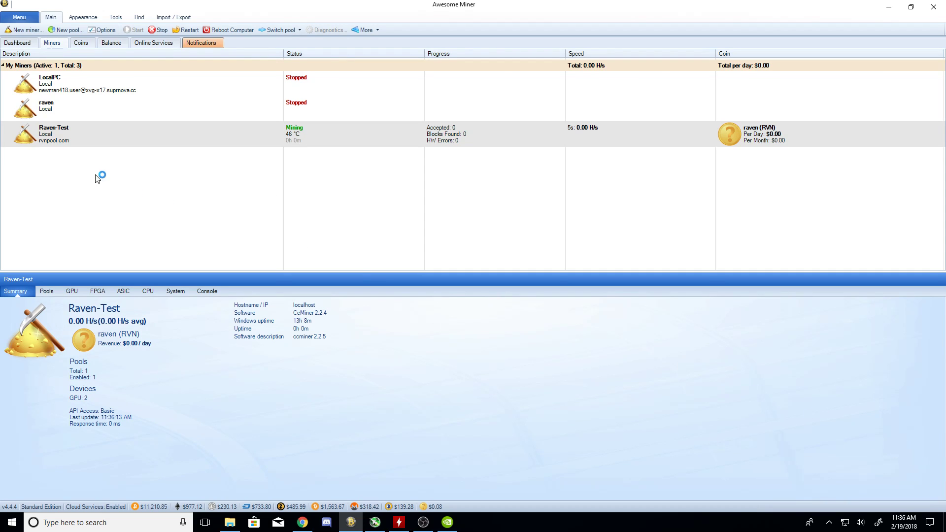
left_click(105, 222)
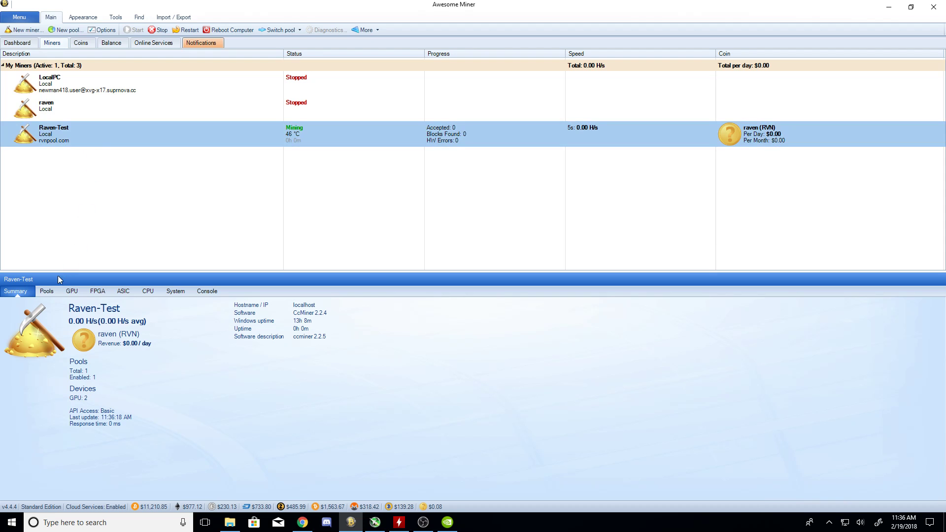
left_click(49, 292)
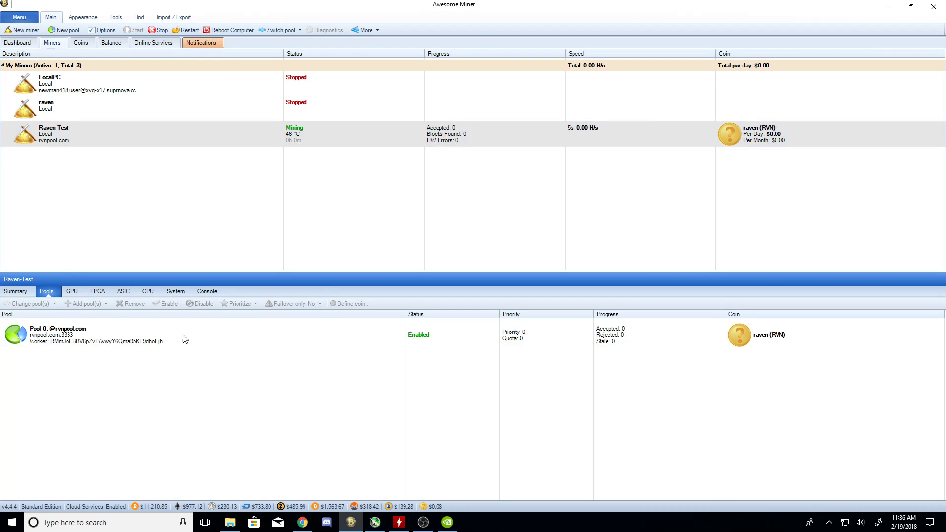
left_click(315, 338)
left_click(450, 530)
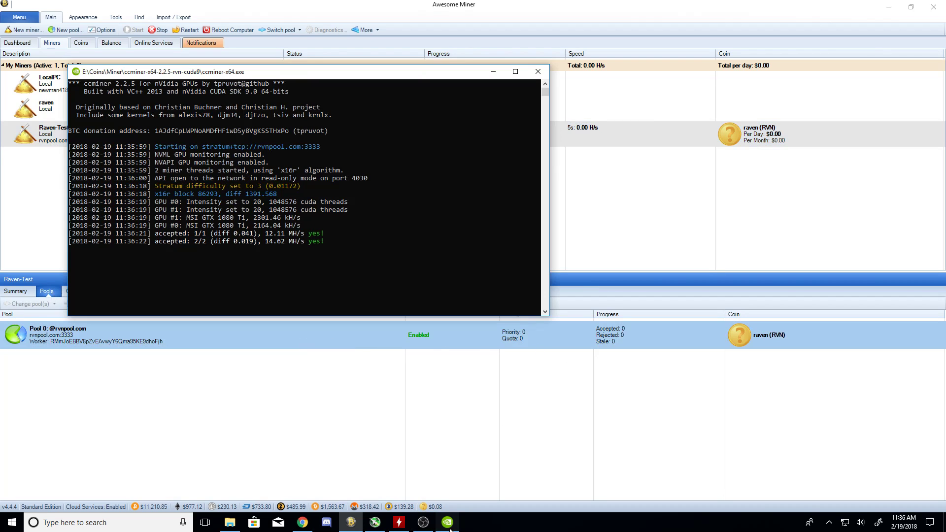
left_click(339, 417)
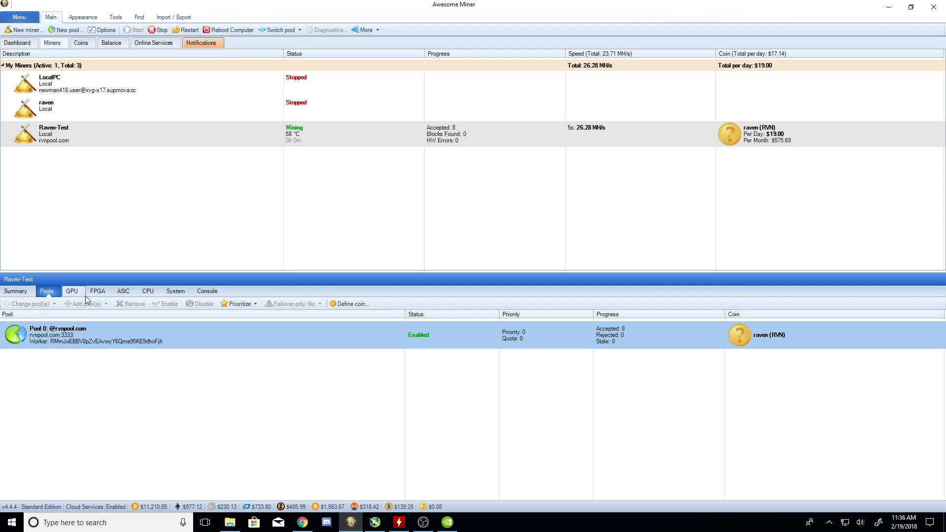
Map Raven-Test's GPUs to system monitoring and enable the display of system monitoring data in the GPU details
left_click(72, 291)
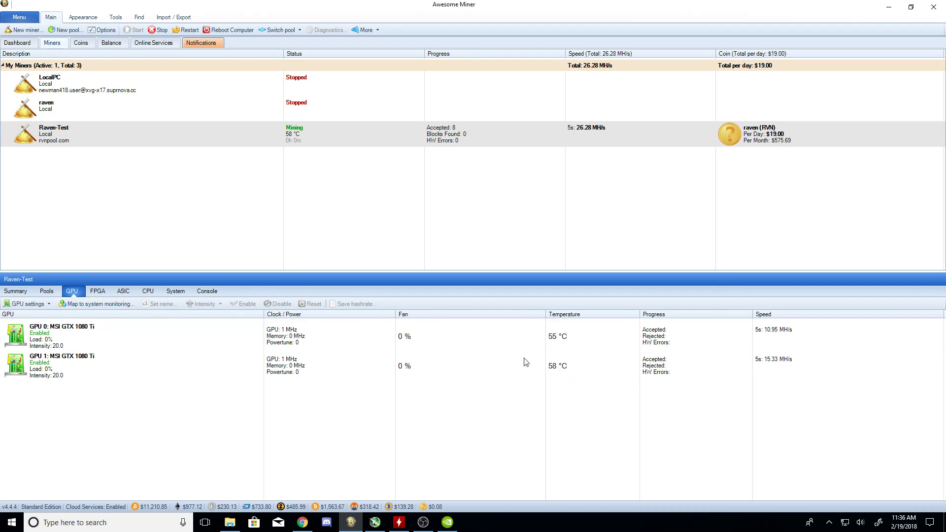
left_click(652, 349)
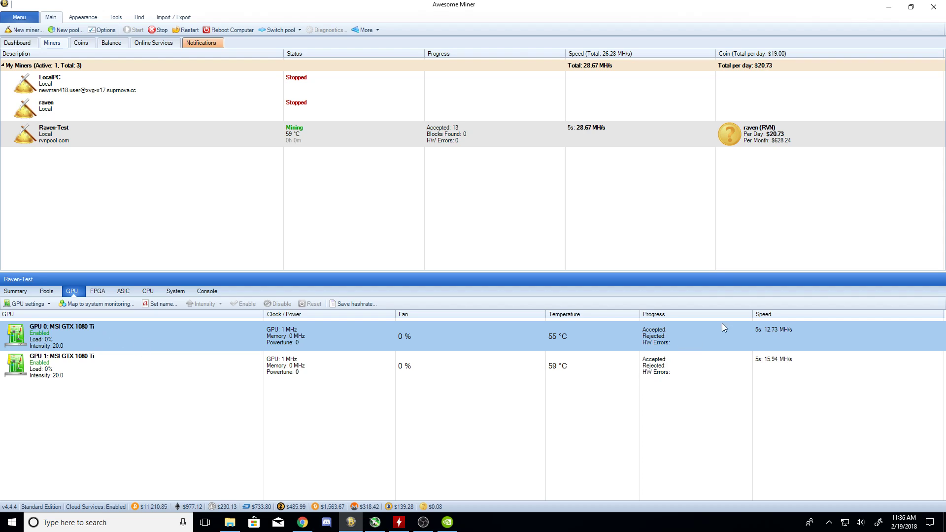
left_click(150, 357)
key("Up")
left_click(99, 303)
left_click(332, 159)
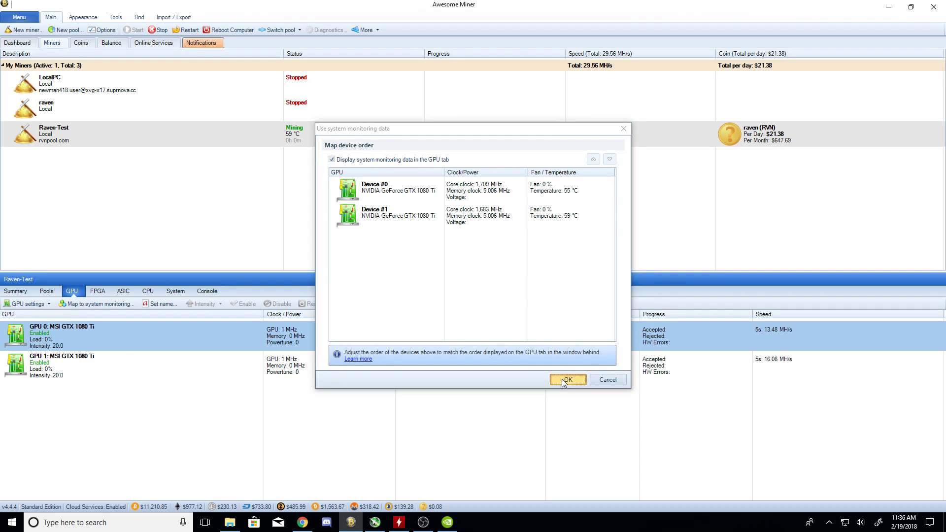
left_click(564, 383)
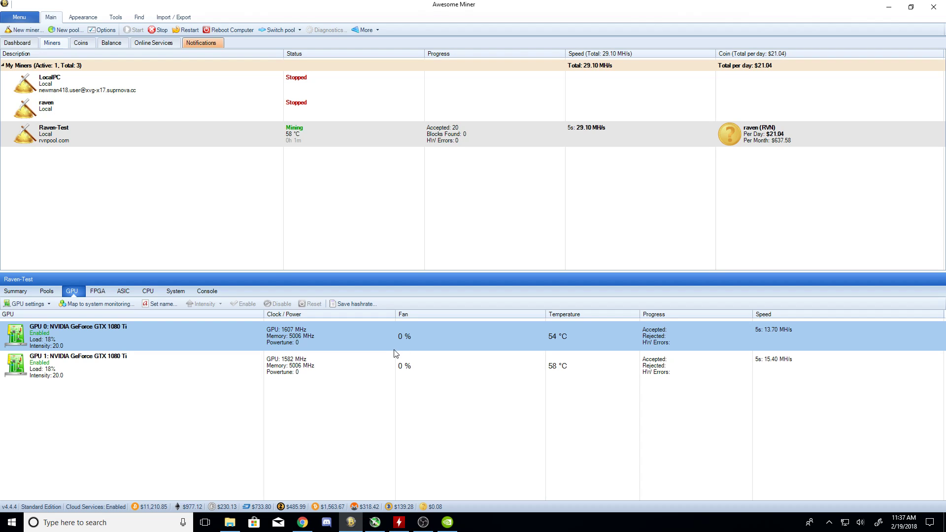
Examine Raven-Test's built-in console output and return to its GPU details
left_click(407, 362)
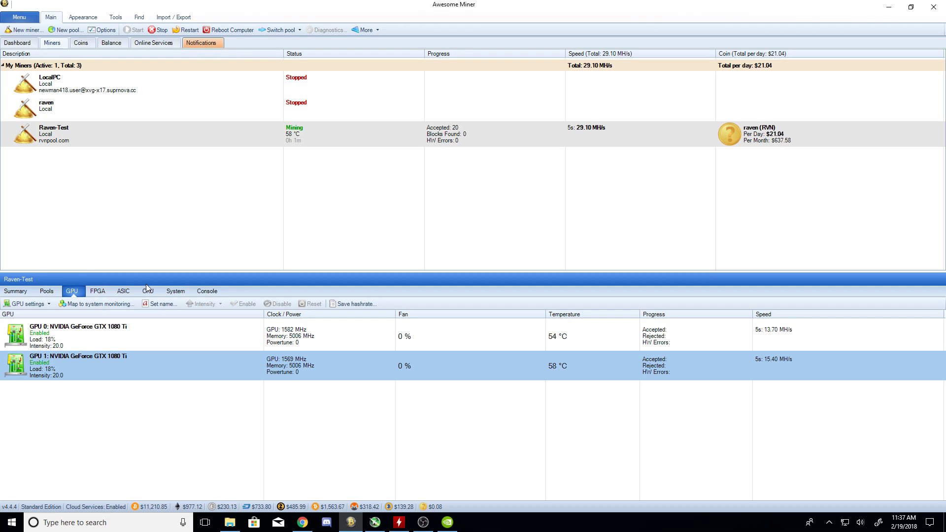
left_click(215, 294)
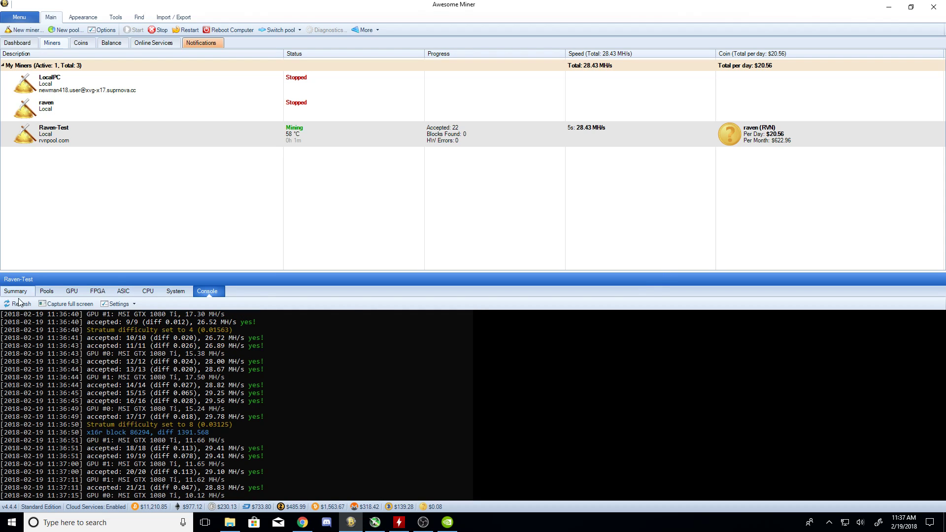
left_click(69, 292)
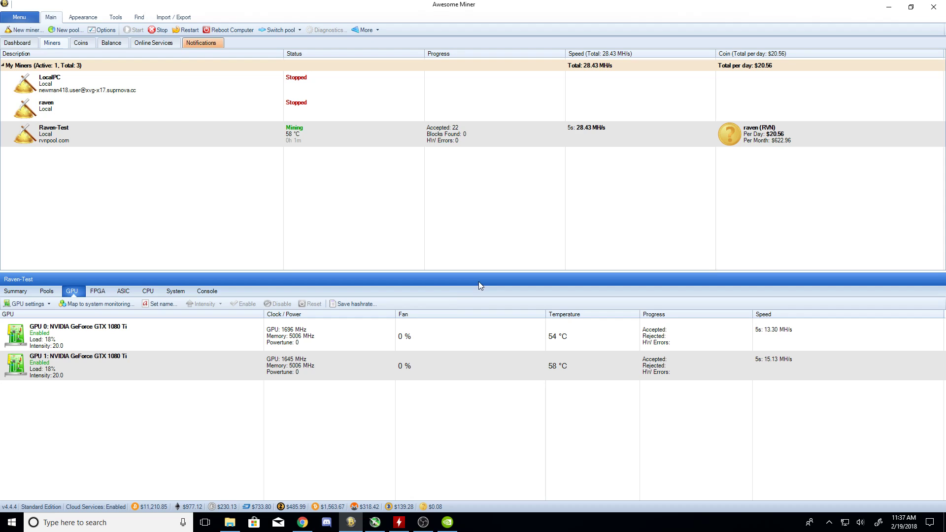
Restore the miner manager to its windowed size and move the ccminer console above the hardware monitor without overlapping it
left_click(910, 7)
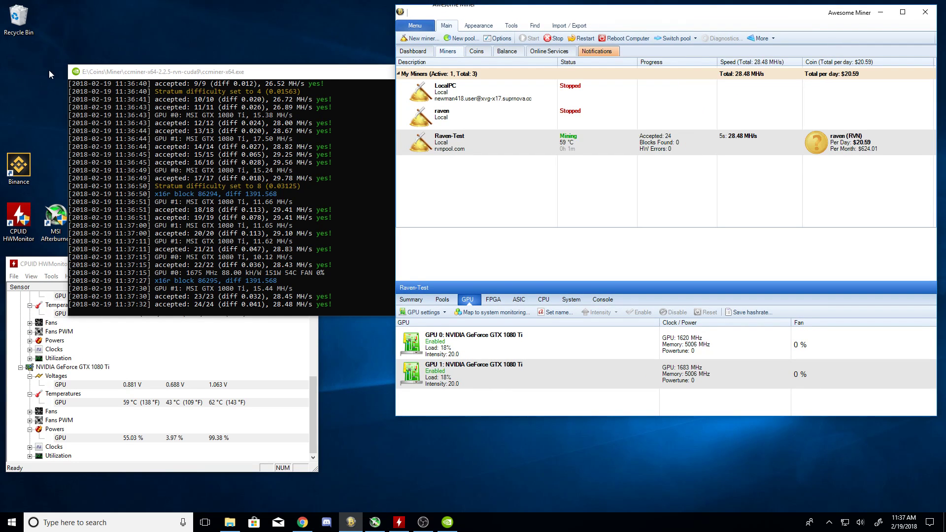
left_click_drag(113, 72, 46, 13)
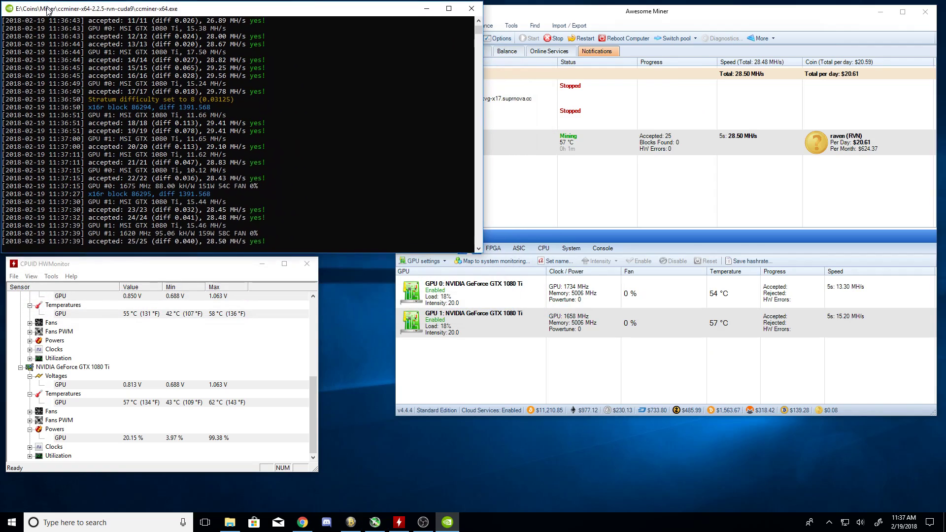